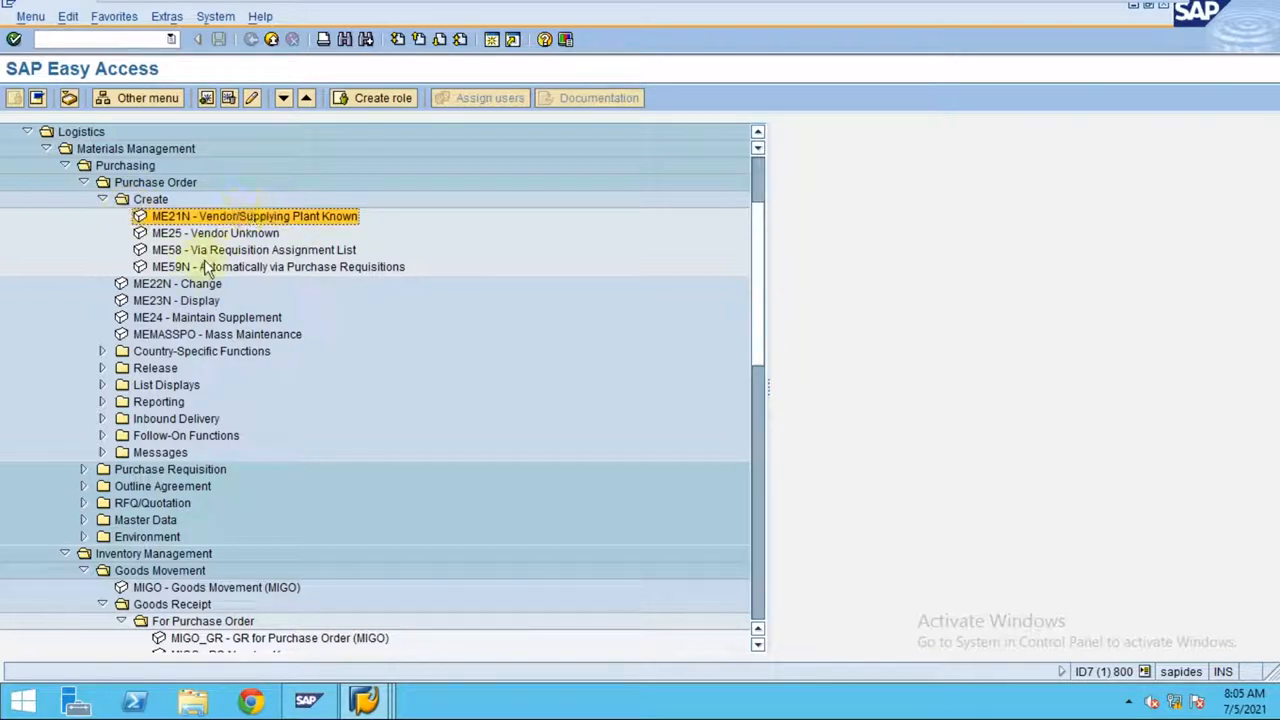
Create a standard PO in ME21N for vendor 3411 Delta Steel Inc., document date 05.01.2020.
{"action": "double_click", "coordinate": [192, 218]}
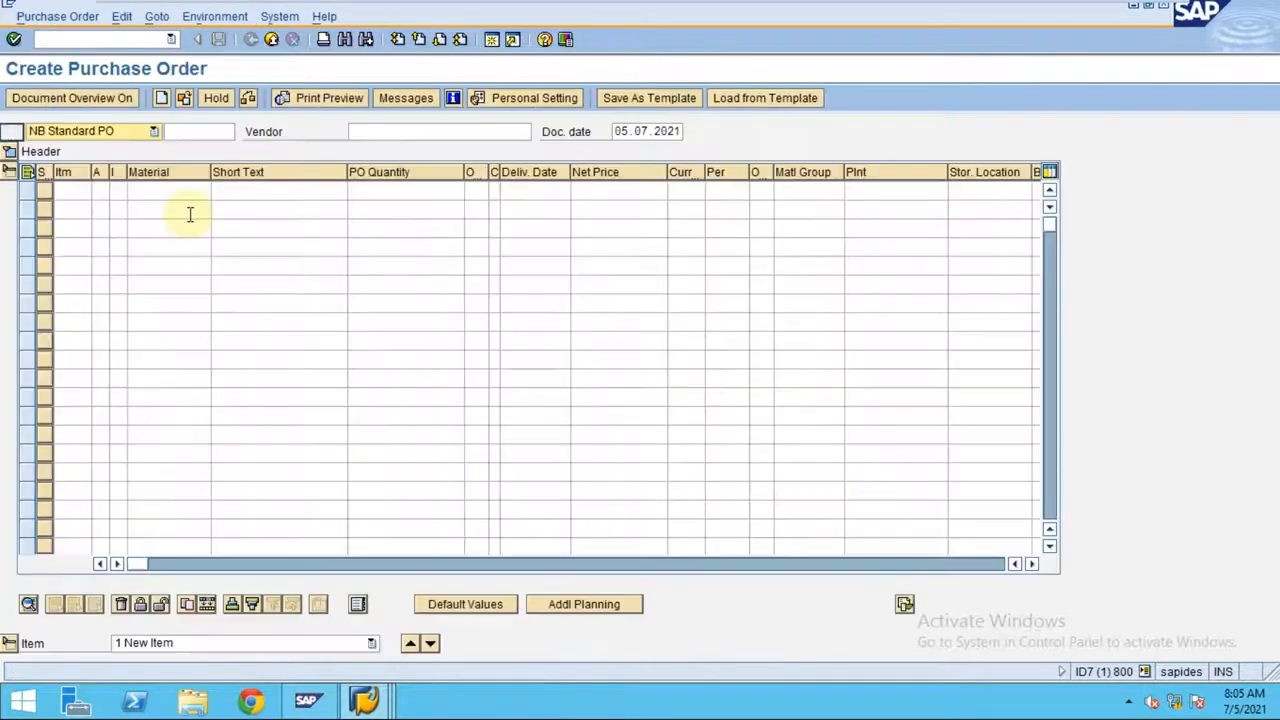
{"action": "left_click", "coordinate": [427, 133]}
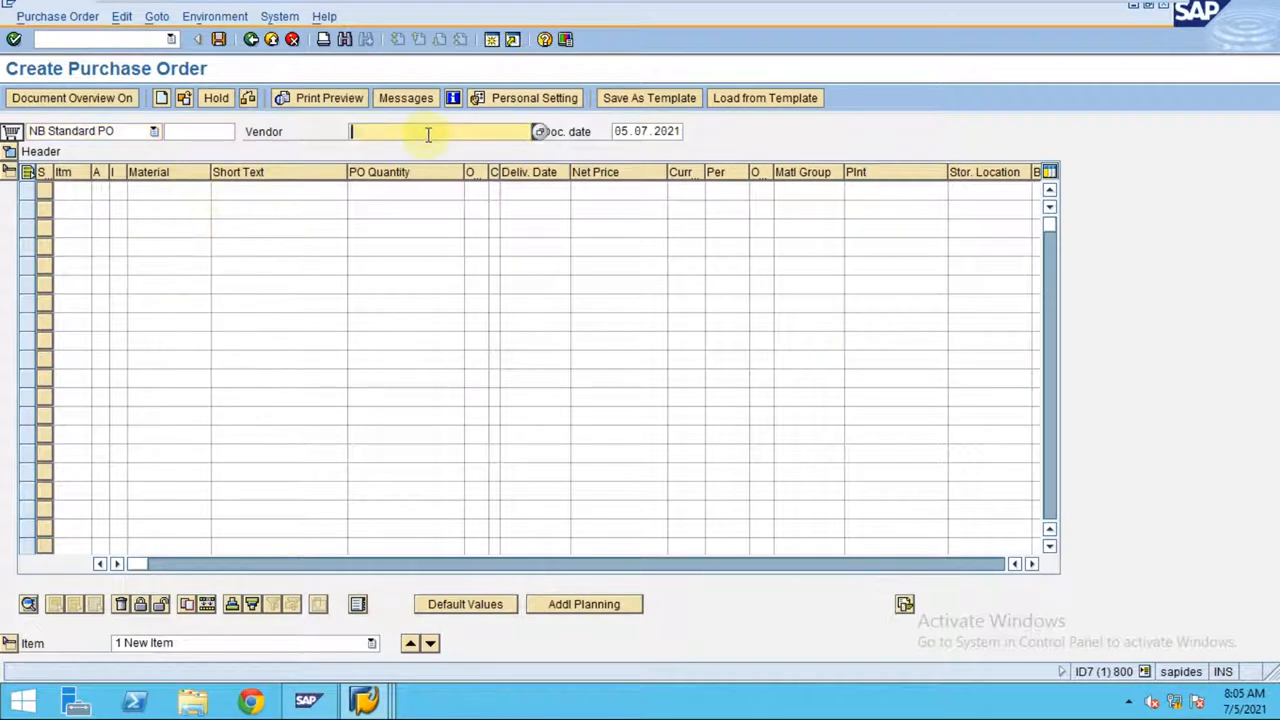
{"action": "type", "text": "3411"}
{"action": "key", "text": "Tab"}
{"action": "type", "text": "052"}
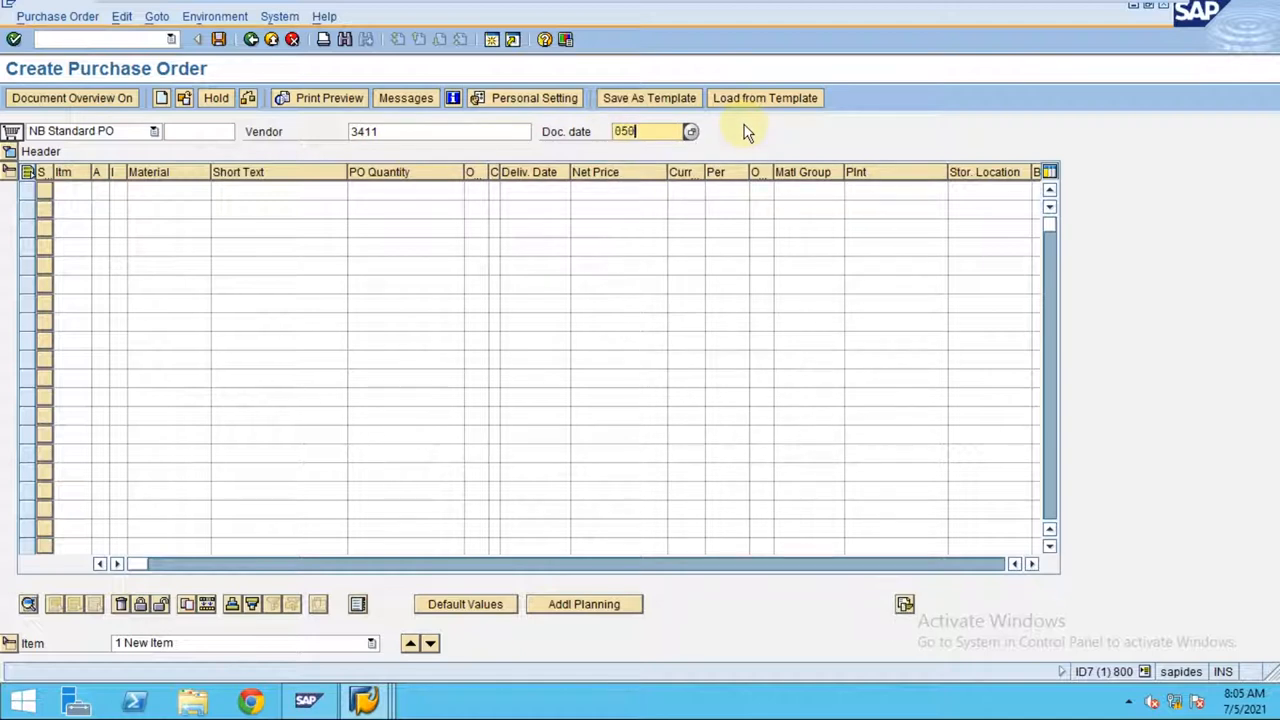
{"action": "type", "text": ".01.2020"}
{"action": "key", "text": "Return"}
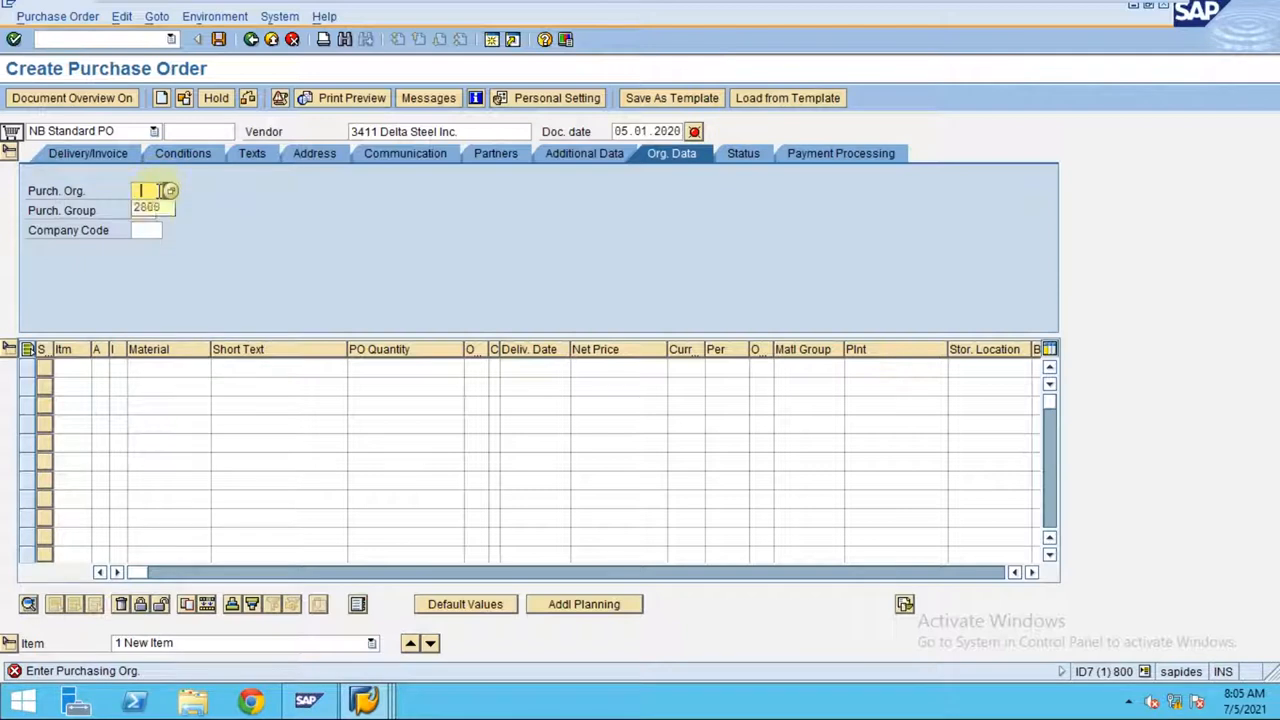
{"action": "type", "text": "2800"}
Enter Org. Data: purchasing org 2800, purchasing group CN1, company code 2800 BestRun China.
{"action": "key", "text": "Tab"}
{"action": "type", "text": "CN1"}
{"action": "left_click", "coordinate": [151, 229]}
{"action": "key", "text": "Return"}
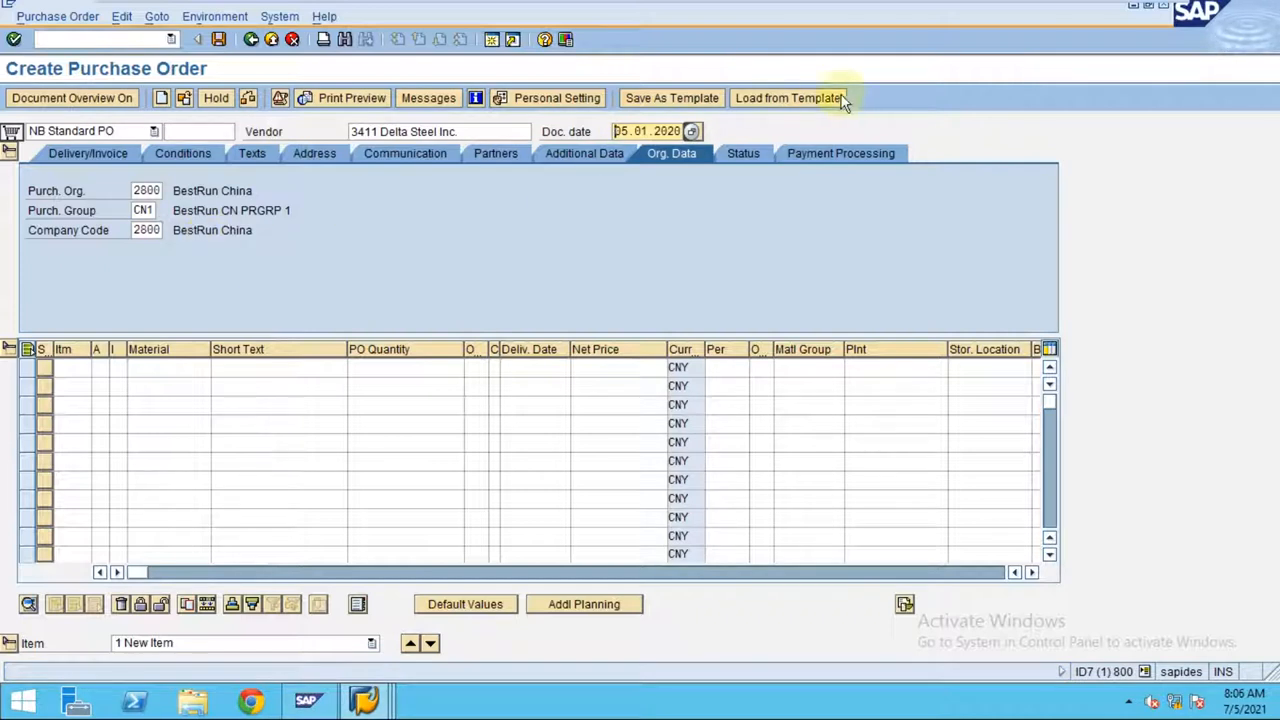
Enter item 10: category A, Fixed Asset - Chair, 1 ea, delivery 10.01.2020, net price 2400.
{"action": "left_click", "coordinate": [98, 368]}
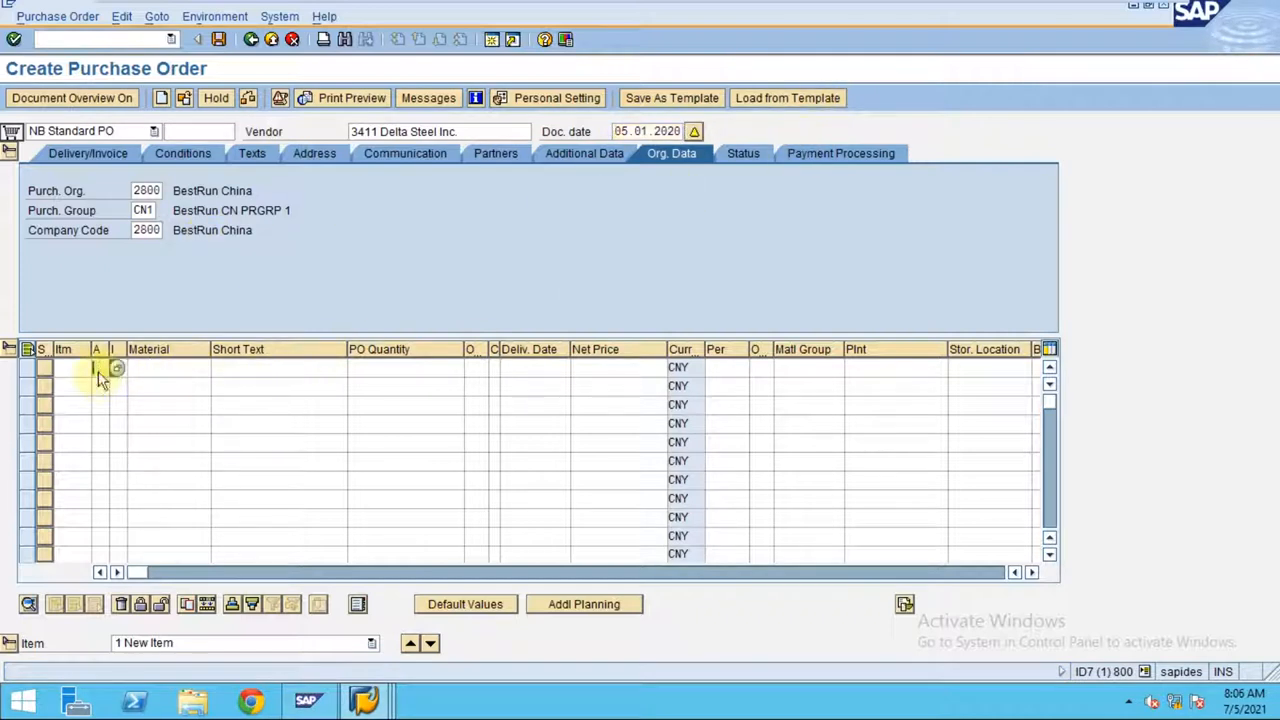
{"action": "type", "text": "a"}
{"action": "left_click", "coordinate": [249, 368]}
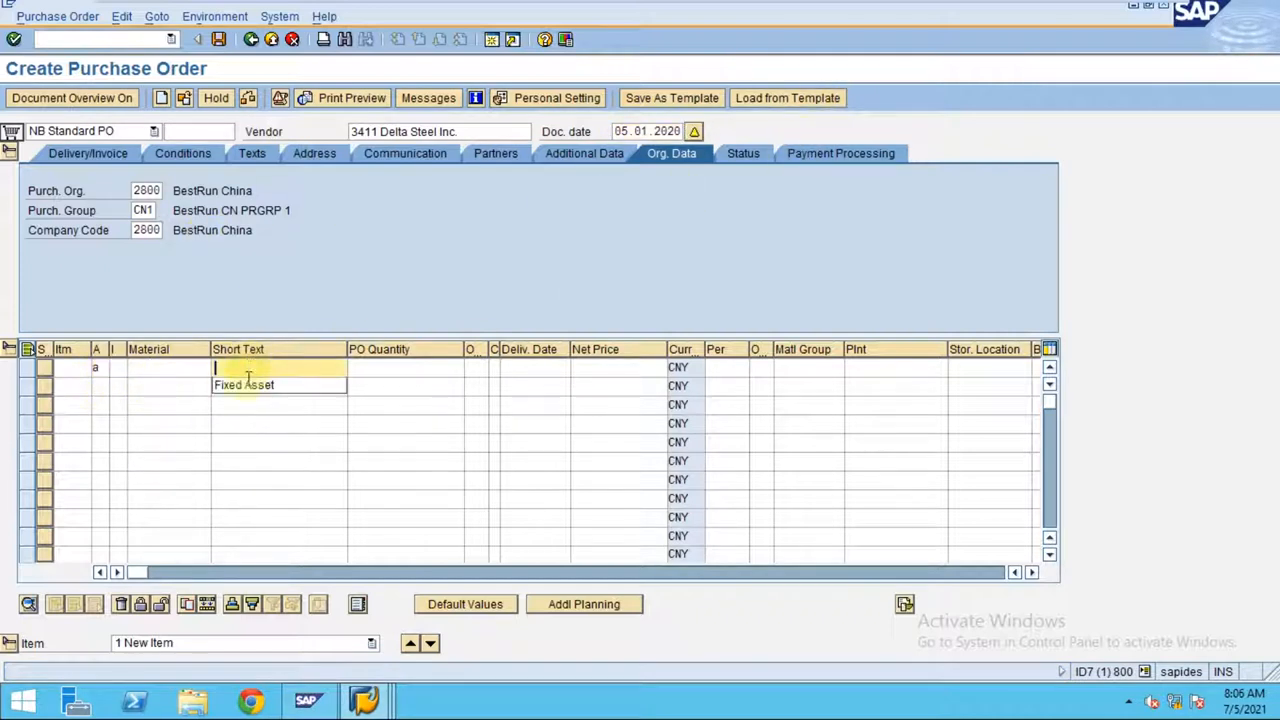
{"action": "type", "text": "Fixed Asset - Chair"}
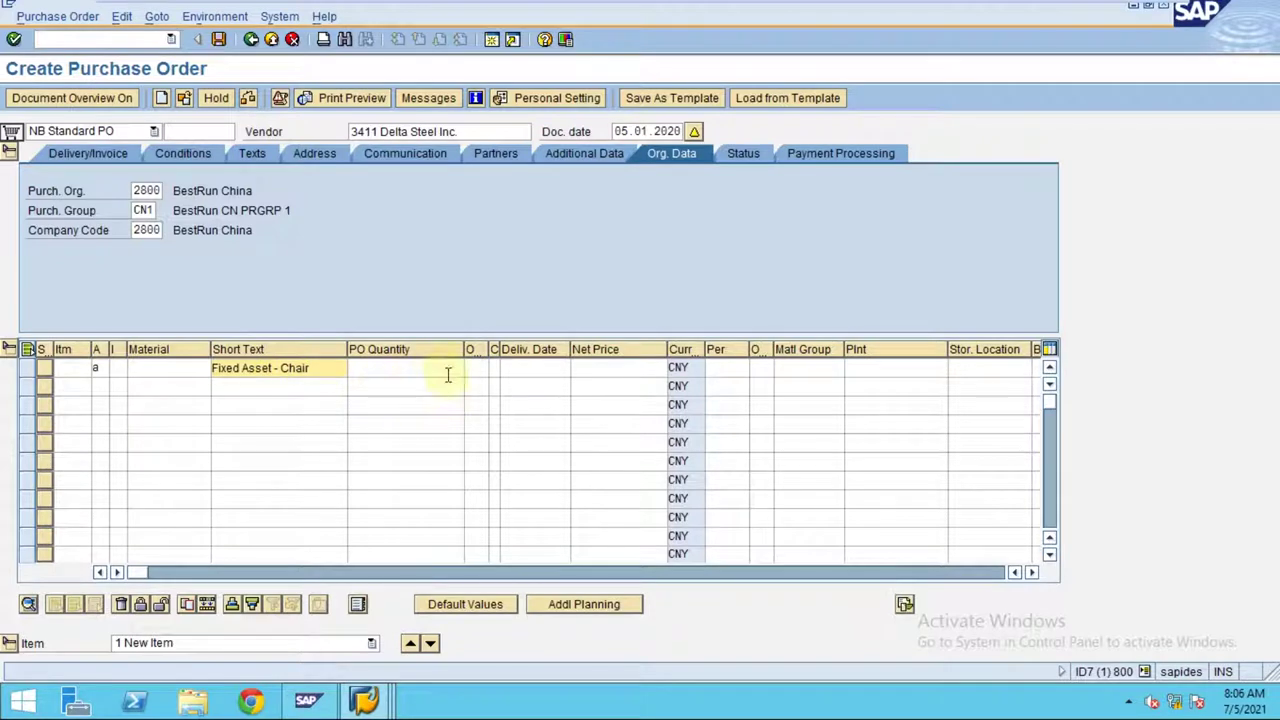
{"action": "left_click", "coordinate": [449, 370]}
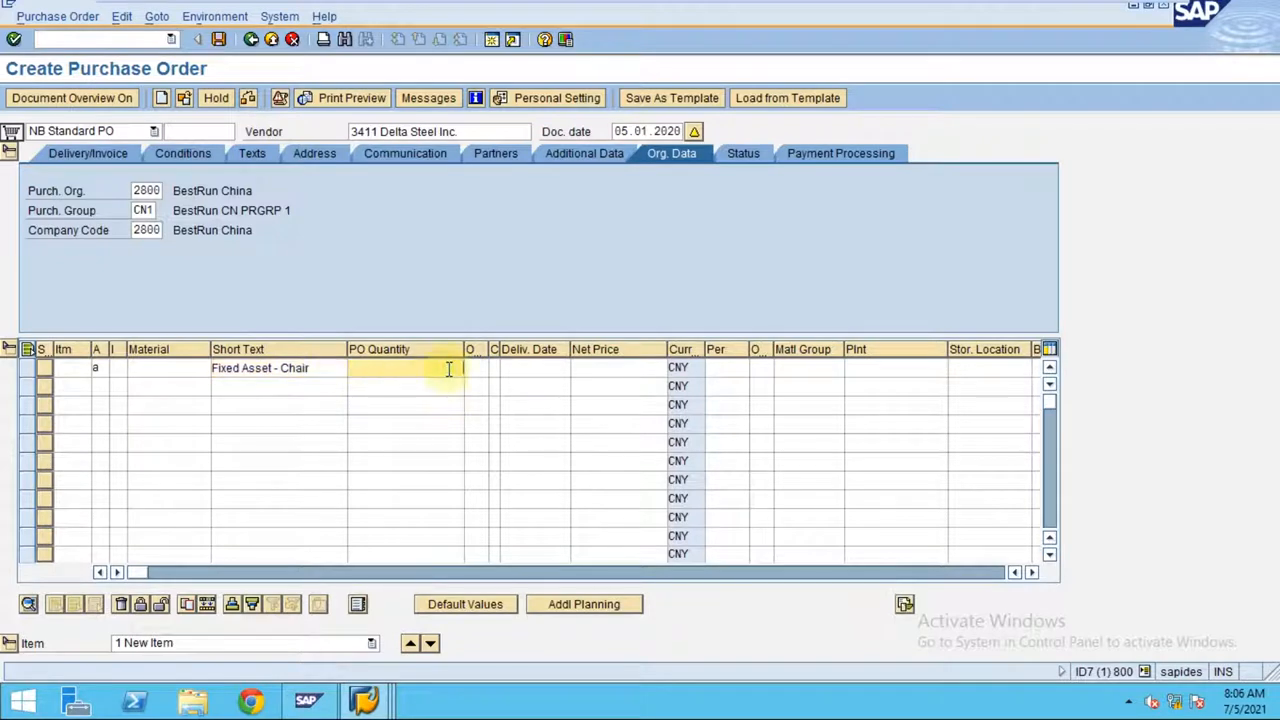
{"action": "type", "text": "1"}
{"action": "left_click", "coordinate": [476, 368]}
{"action": "type", "text": "ea"}
{"action": "left_click", "coordinate": [530, 368]}
{"action": "type", "text": "0"}
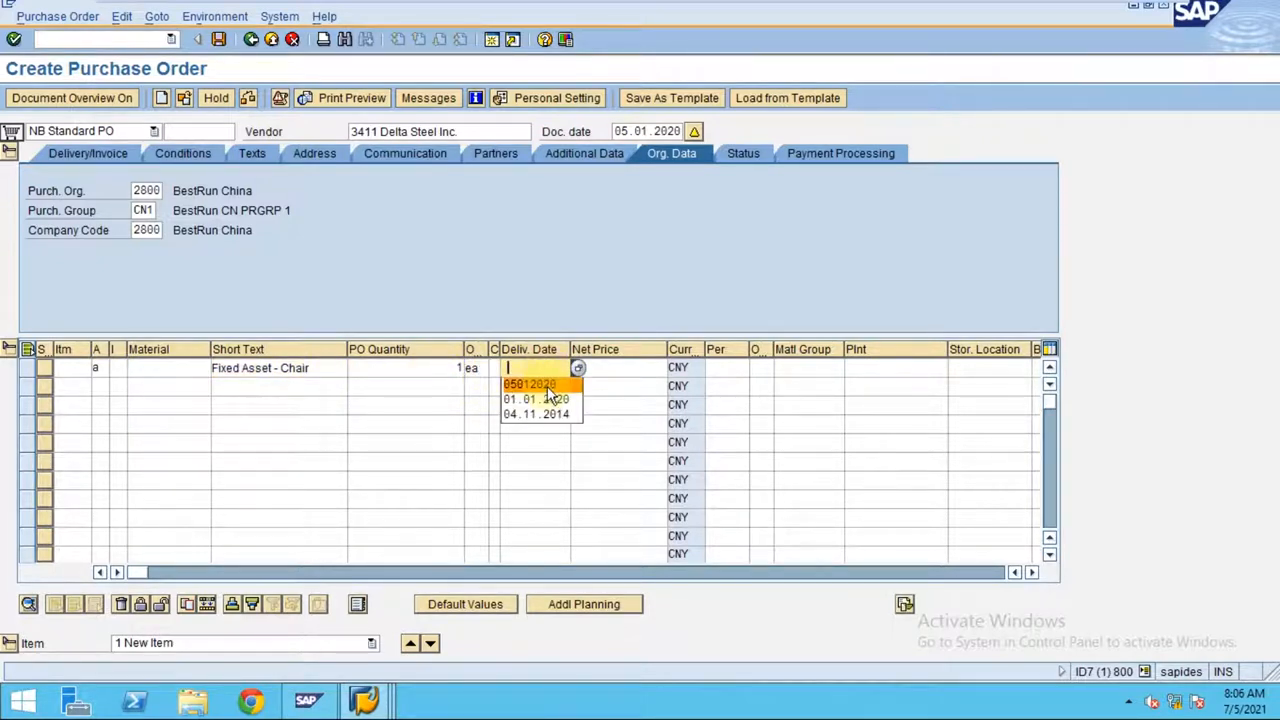
{"action": "left_click", "coordinate": [540, 385]}
{"action": "left_click_drag", "start_coordinate": [507, 370], "coordinate": [478, 372]}
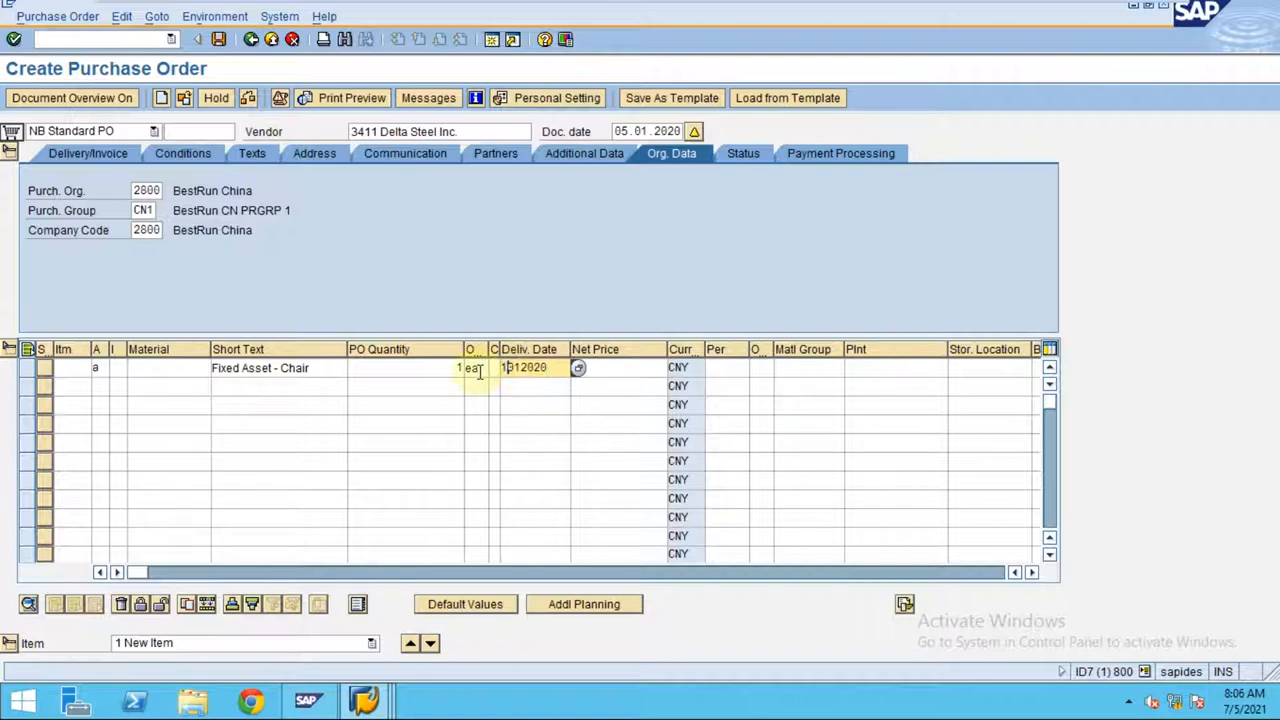
{"action": "left_click", "coordinate": [625, 368]}
{"action": "type", "text": "2400"}
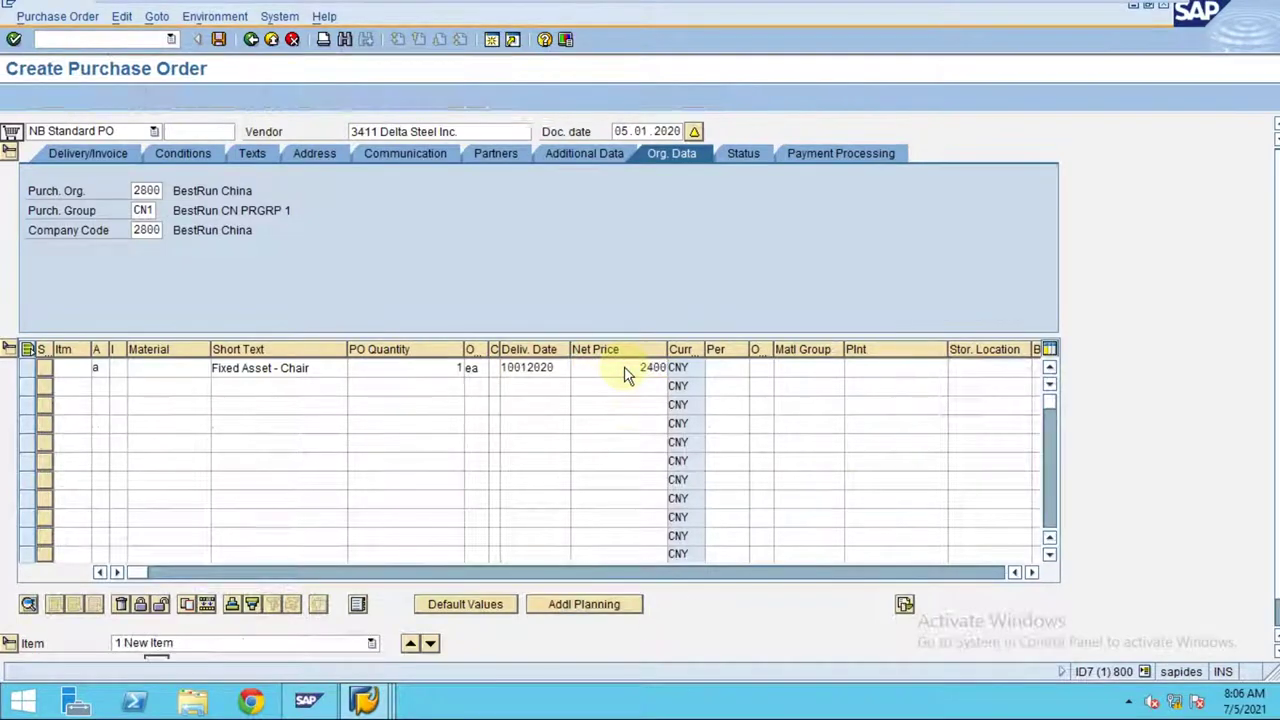
{"action": "key", "text": "Return"}
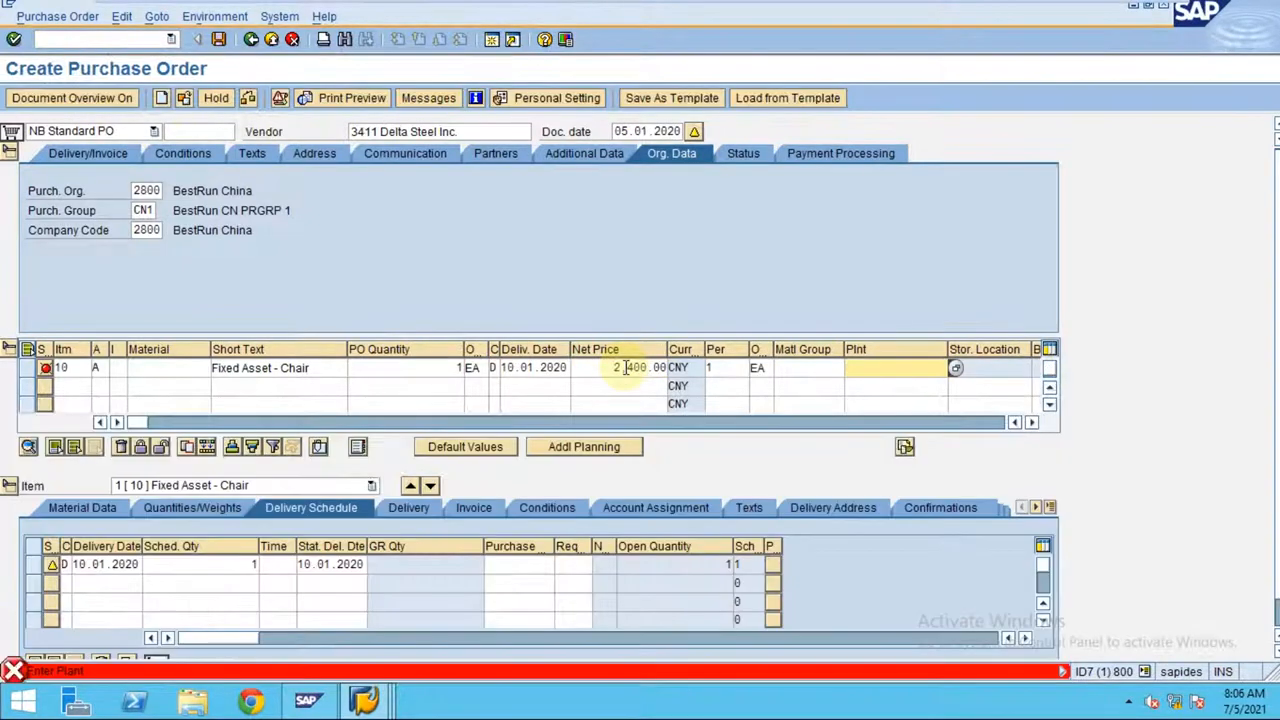
Assign plant 2800 to the item from the F4 plant list.
{"action": "left_click", "coordinate": [940, 368]}
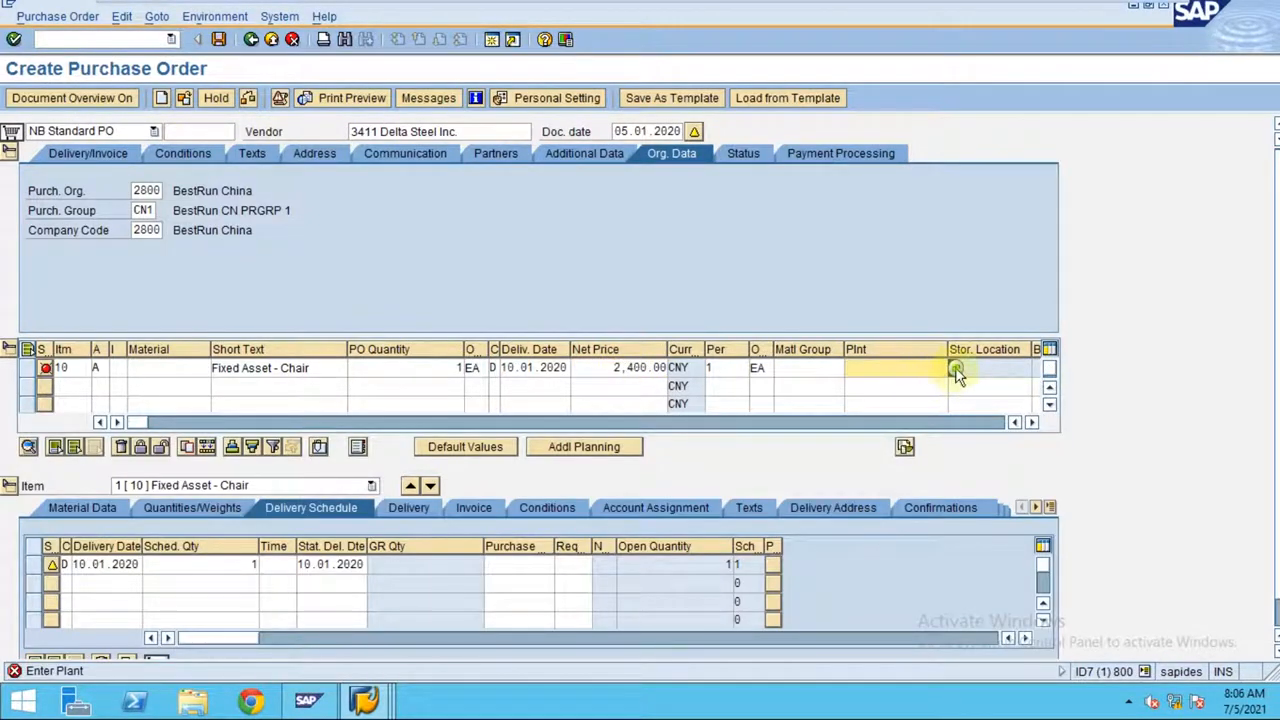
{"action": "left_click", "coordinate": [957, 371]}
{"action": "double_click", "coordinate": [205, 115]}
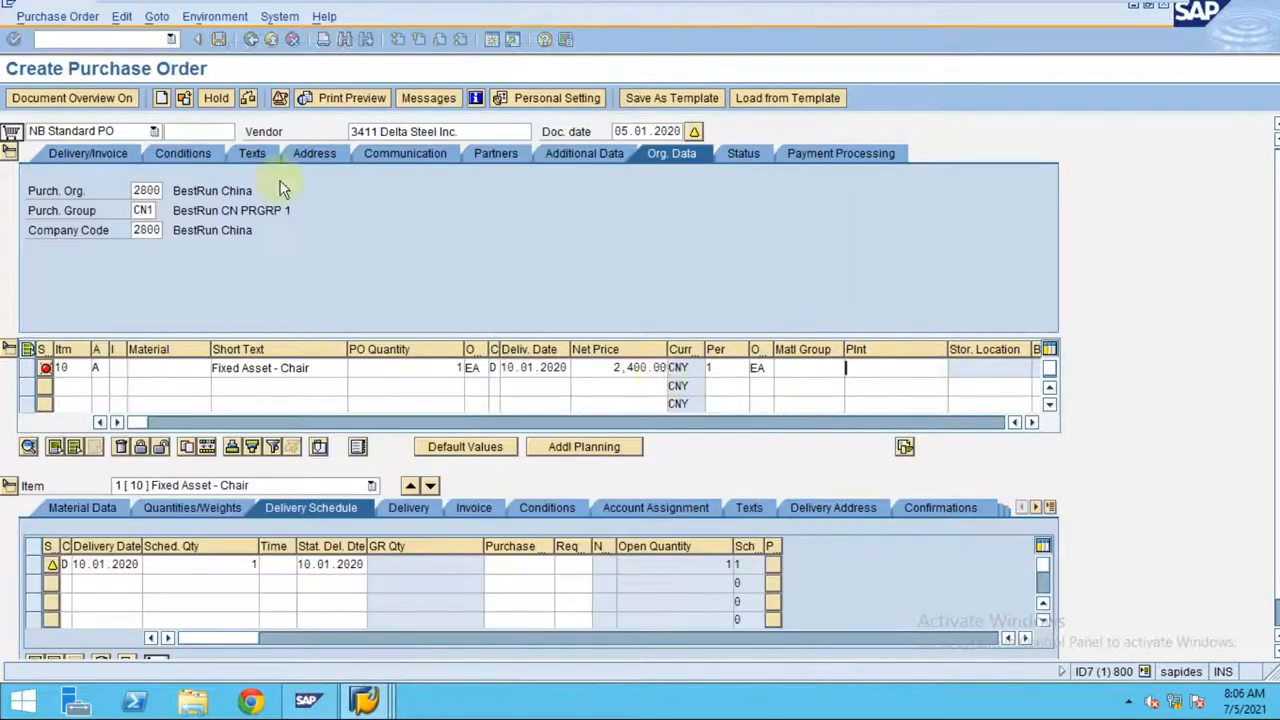
{"action": "type", "text": "2800"}
{"action": "left_click", "coordinate": [810, 368]}
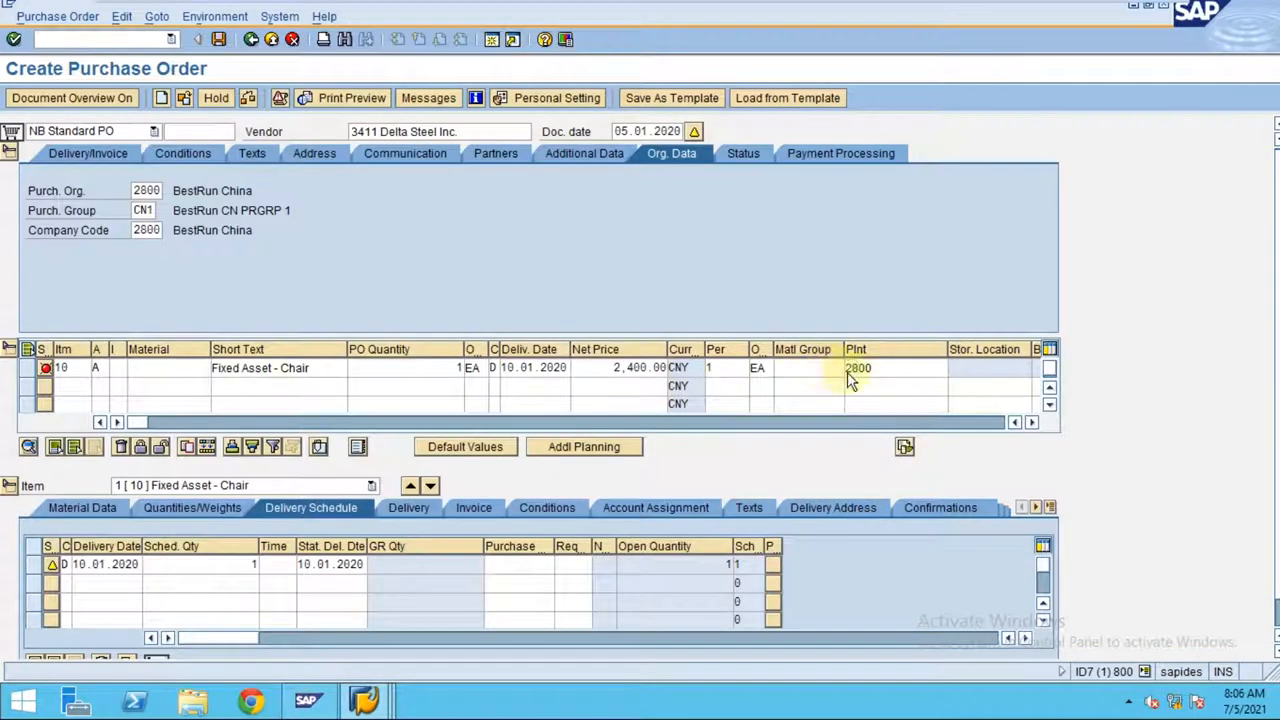
Pick material group SCM520 Purchasing from the F4 list sorted by description.
{"action": "left_click", "coordinate": [845, 370]}
{"action": "scroll", "coordinate": [300, 340], "scroll_direction": "down", "scroll_amount": 5}
{"action": "scroll", "coordinate": [300, 340], "scroll_direction": "down", "scroll_amount": 5}
{"action": "scroll", "coordinate": [300, 340], "scroll_direction": "down", "scroll_amount": 5}
{"action": "scroll", "coordinate": [300, 340], "scroll_direction": "down", "scroll_amount": 3}
{"action": "scroll", "coordinate": [300, 340], "scroll_direction": "down", "scroll_amount": 3}
{"action": "scroll", "coordinate": [300, 340], "scroll_direction": "down", "scroll_amount": 5}
{"action": "scroll", "coordinate": [300, 340], "scroll_direction": "down", "scroll_amount": 5}
{"action": "left_click", "coordinate": [240, 238]}
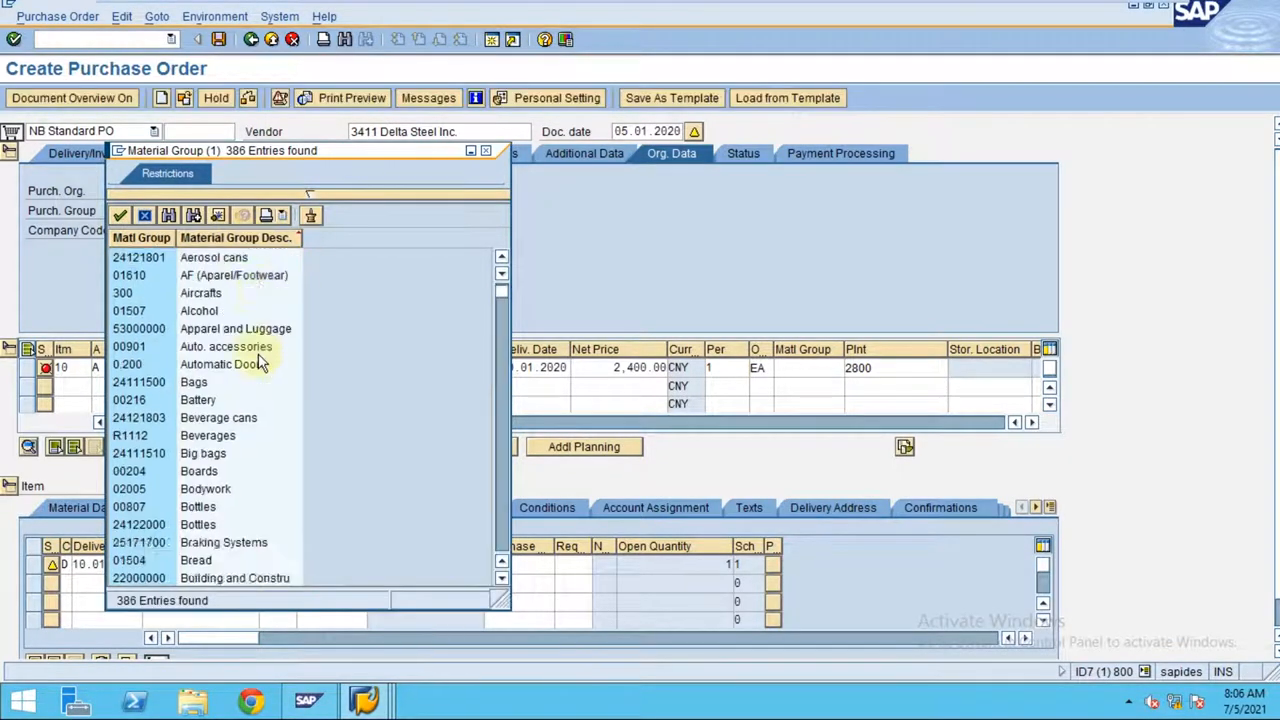
{"action": "scroll", "coordinate": [260, 360], "scroll_direction": "down", "scroll_amount": 5}
{"action": "scroll", "coordinate": [260, 360], "scroll_direction": "down", "scroll_amount": 5}
{"action": "scroll", "coordinate": [260, 360], "scroll_direction": "down", "scroll_amount": 5}
{"action": "scroll", "coordinate": [262, 362], "scroll_direction": "down", "scroll_amount": 5}
{"action": "scroll", "coordinate": [262, 362], "scroll_direction": "down", "scroll_amount": 5}
{"action": "scroll", "coordinate": [262, 362], "scroll_direction": "down", "scroll_amount": 5}
{"action": "scroll", "coordinate": [262, 358], "scroll_direction": "down", "scroll_amount": 4}
{"action": "scroll", "coordinate": [262, 355], "scroll_direction": "down", "scroll_amount": 5}
{"action": "scroll", "coordinate": [262, 355], "scroll_direction": "down", "scroll_amount": 5}
{"action": "scroll", "coordinate": [262, 355], "scroll_direction": "down", "scroll_amount": 5}
{"action": "scroll", "coordinate": [262, 355], "scroll_direction": "down", "scroll_amount": 2}
{"action": "scroll", "coordinate": [262, 355], "scroll_direction": "down", "scroll_amount": 4}
{"action": "scroll", "coordinate": [262, 355], "scroll_direction": "down", "scroll_amount": 5}
{"action": "scroll", "coordinate": [262, 355], "scroll_direction": "down", "scroll_amount": 5}
{"action": "scroll", "coordinate": [262, 355], "scroll_direction": "down", "scroll_amount": 4}
{"action": "scroll", "coordinate": [262, 355], "scroll_direction": "down", "scroll_amount": 3}
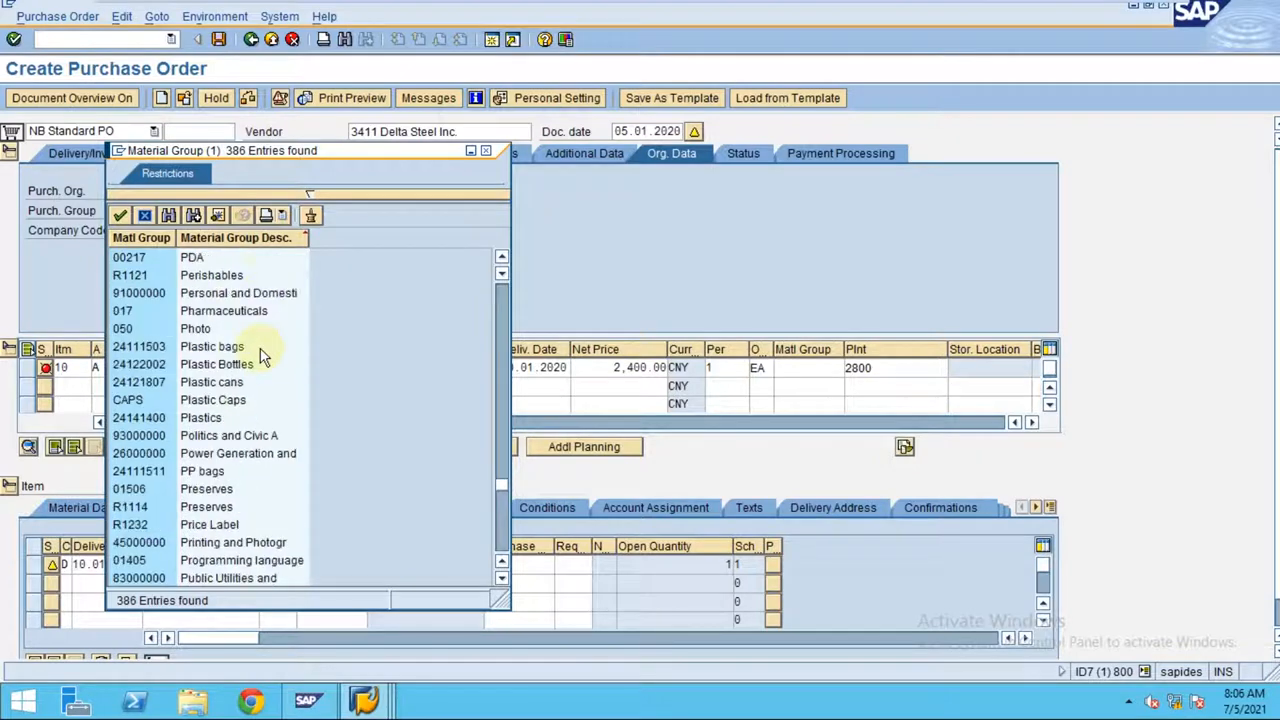
{"action": "scroll", "coordinate": [262, 355], "scroll_direction": "down", "scroll_amount": 4}
{"action": "scroll", "coordinate": [262, 355], "scroll_direction": "down", "scroll_amount": 4}
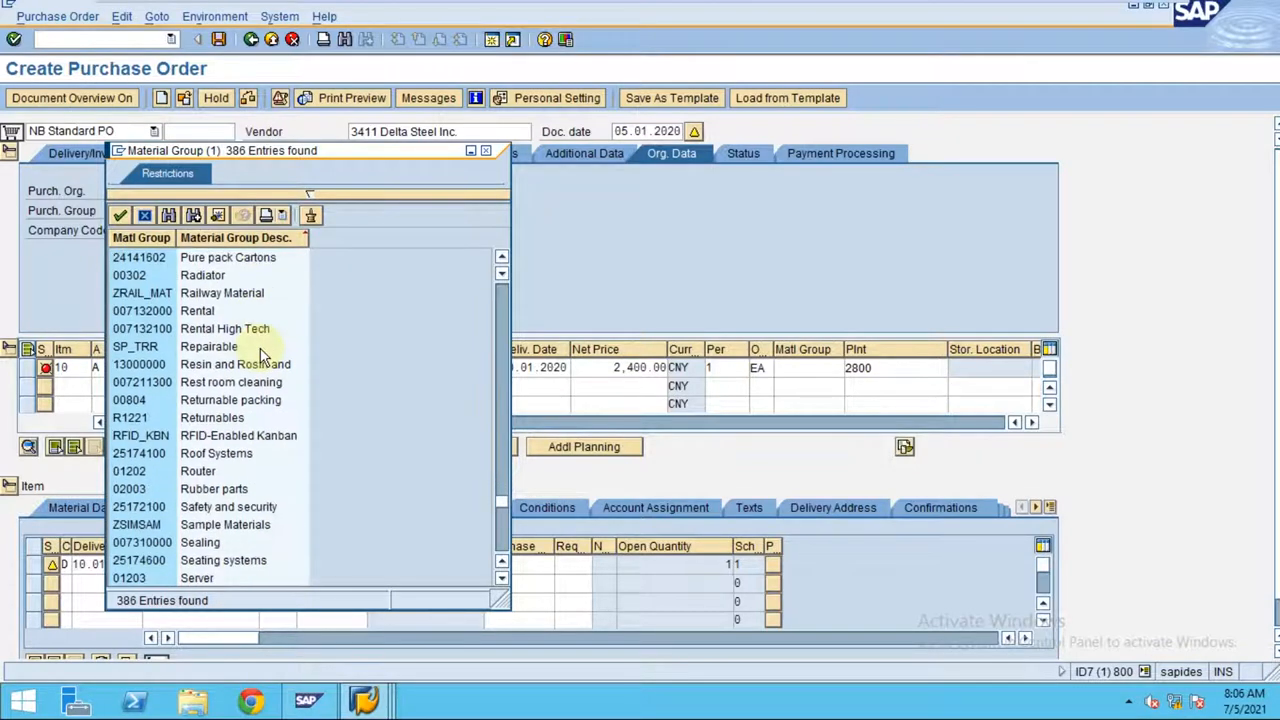
{"action": "scroll", "coordinate": [262, 355], "scroll_direction": "up", "scroll_amount": 3}
{"action": "scroll", "coordinate": [262, 355], "scroll_direction": "up", "scroll_amount": 3}
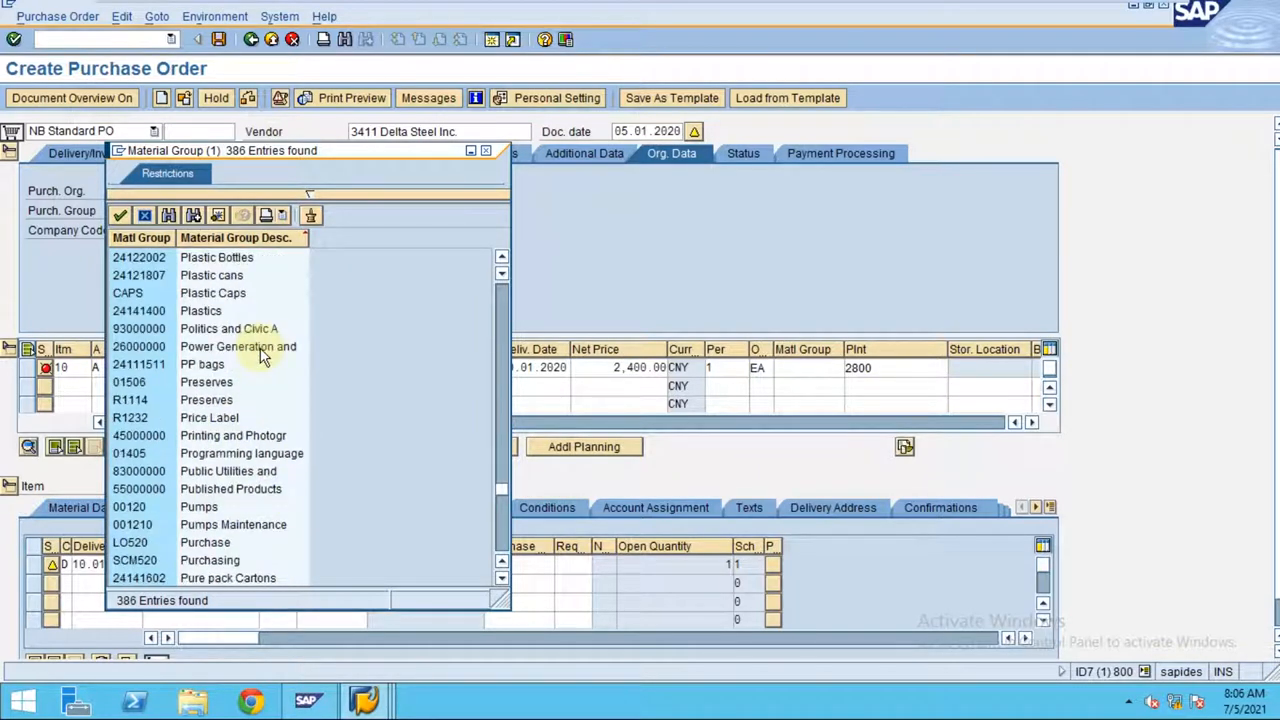
{"action": "scroll", "coordinate": [262, 355], "scroll_direction": "up", "scroll_amount": 3}
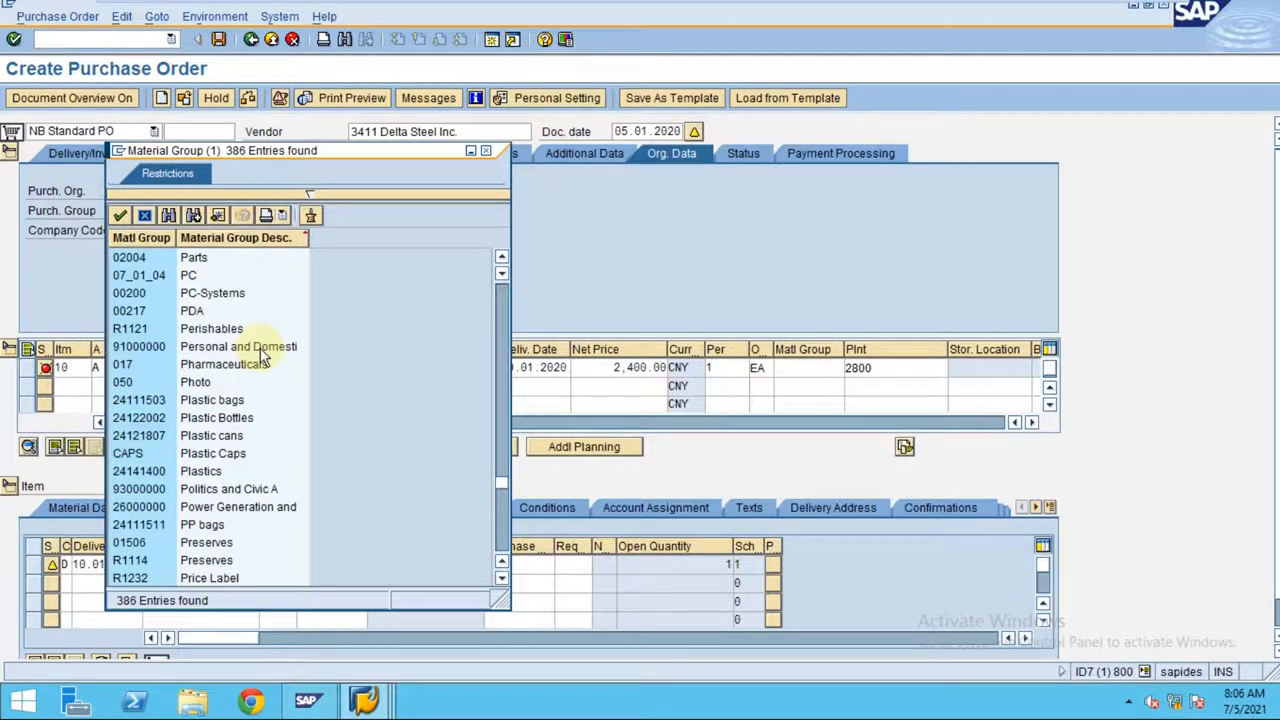
{"action": "scroll", "coordinate": [262, 355], "scroll_direction": "up", "scroll_amount": 3}
{"action": "scroll", "coordinate": [262, 355], "scroll_direction": "down", "scroll_amount": 4}
{"action": "scroll", "coordinate": [262, 355], "scroll_direction": "down", "scroll_amount": 4}
{"action": "left_click", "coordinate": [222, 350]}
{"action": "double_click", "coordinate": [222, 350]}
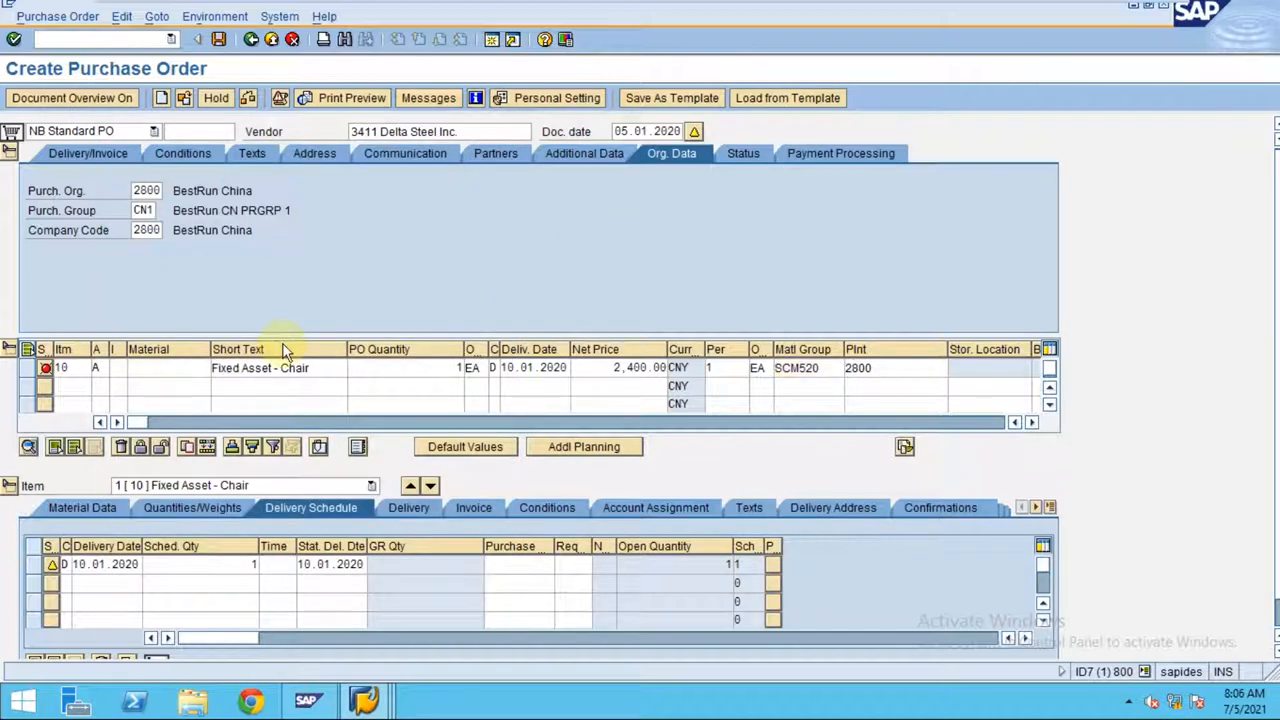
{"action": "key", "text": "Return"}
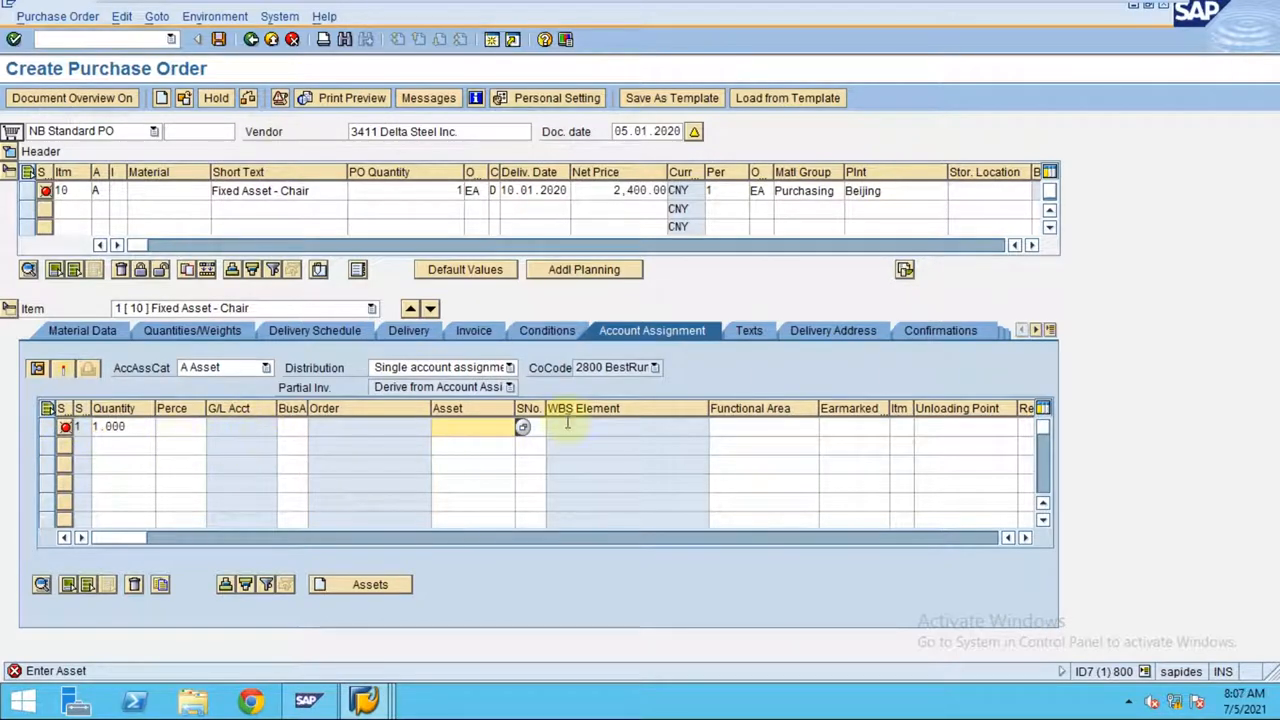
{"action": "left_click", "coordinate": [522, 427]}
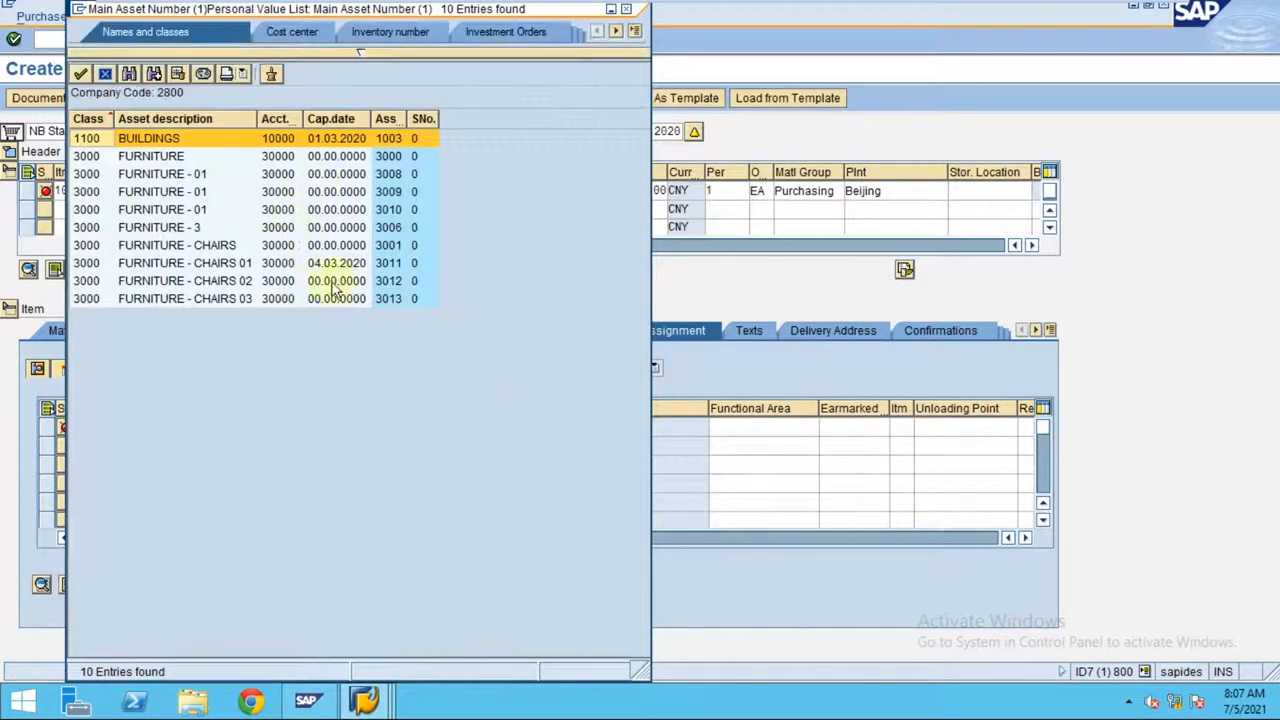
{"action": "left_click", "coordinate": [105, 74]}
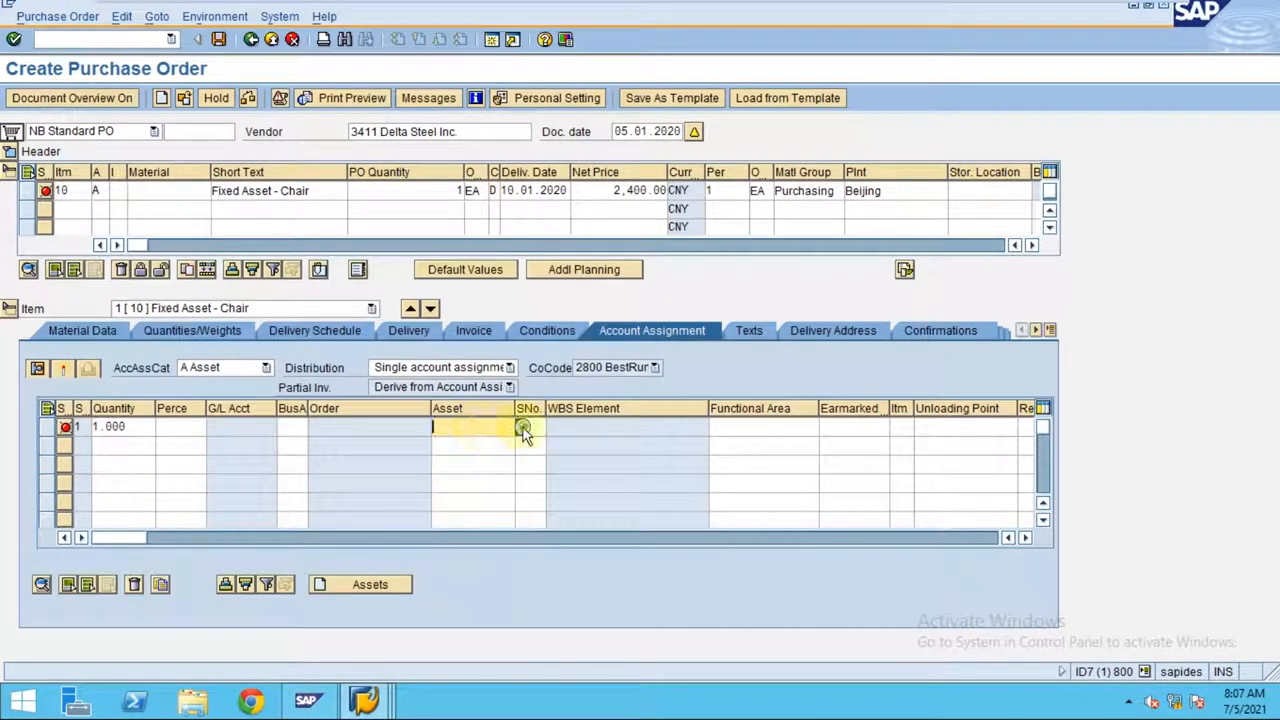
{"action": "left_click", "coordinate": [524, 428]}
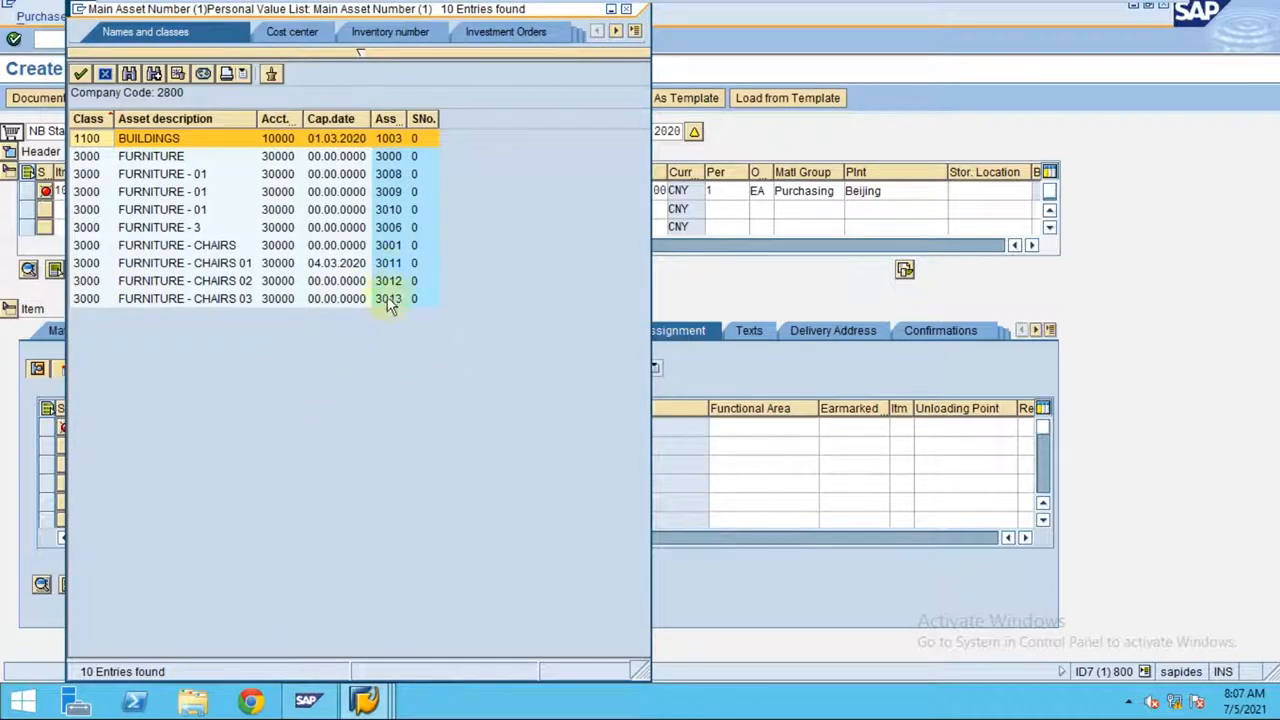
{"action": "left_click", "coordinate": [385, 302]}
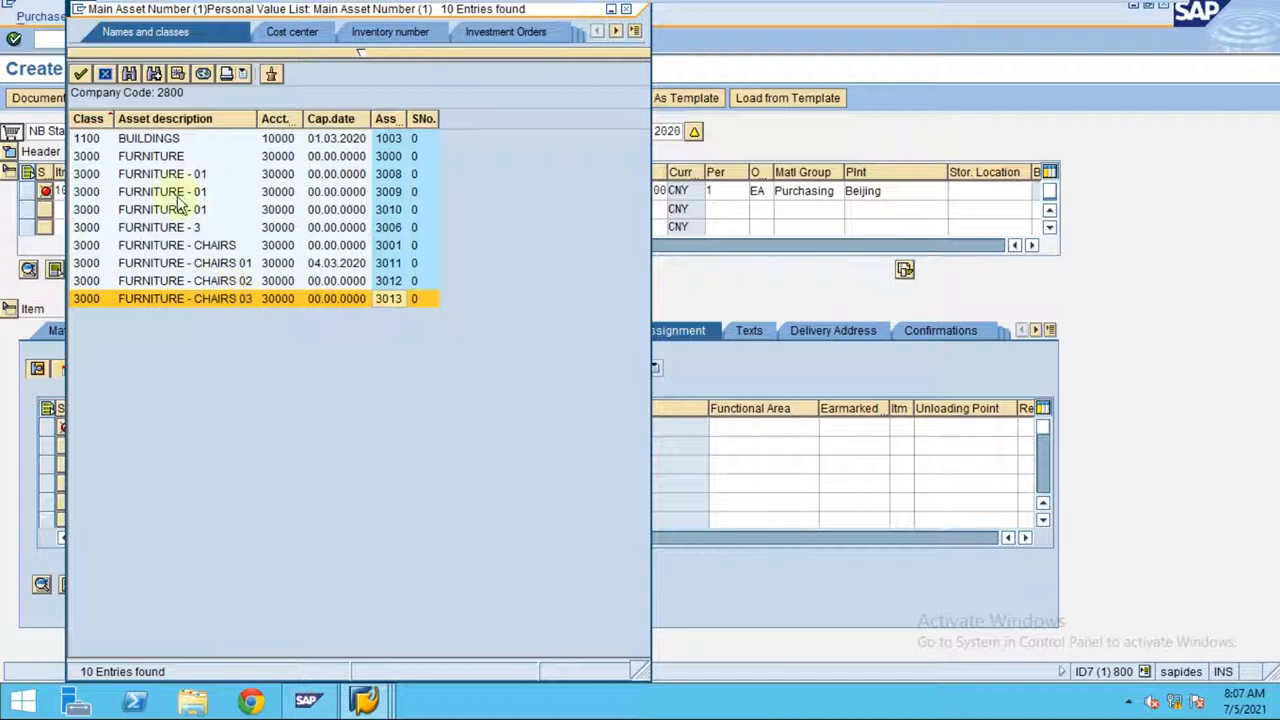
{"action": "left_click", "coordinate": [105, 74]}
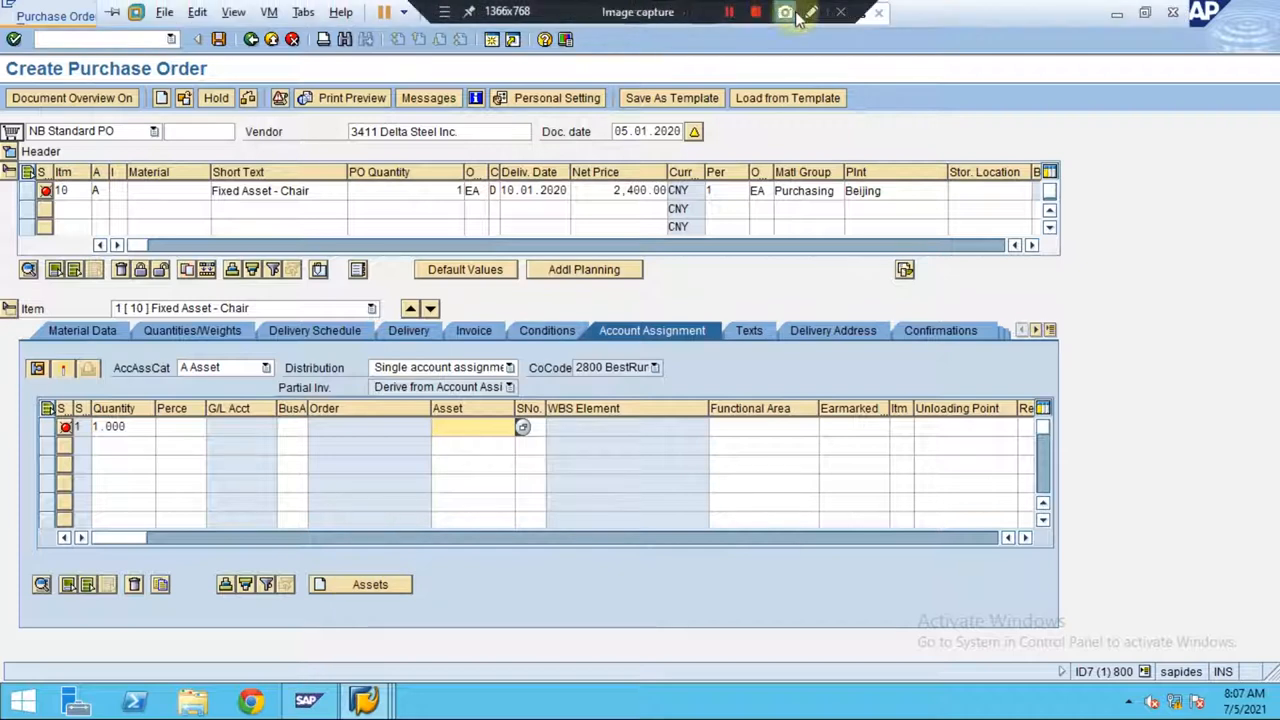
{"action": "left_click", "coordinate": [805, 12]}
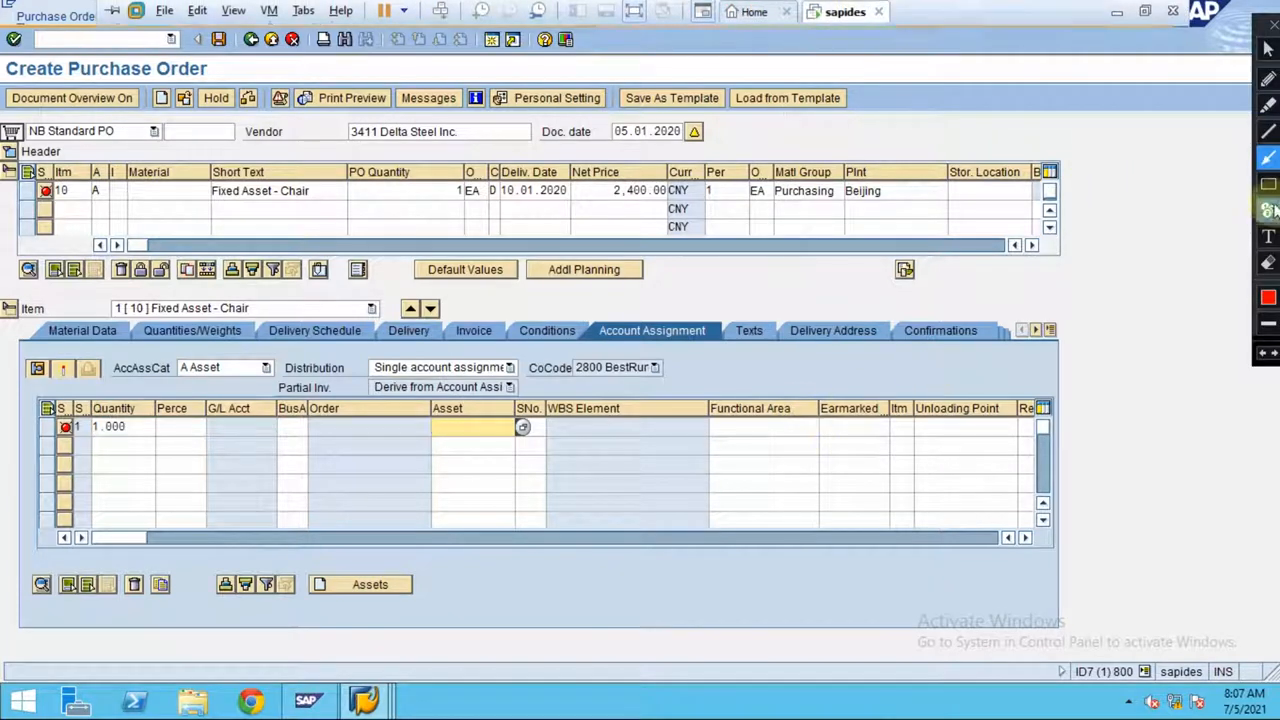
{"action": "left_click", "coordinate": [1268, 183]}
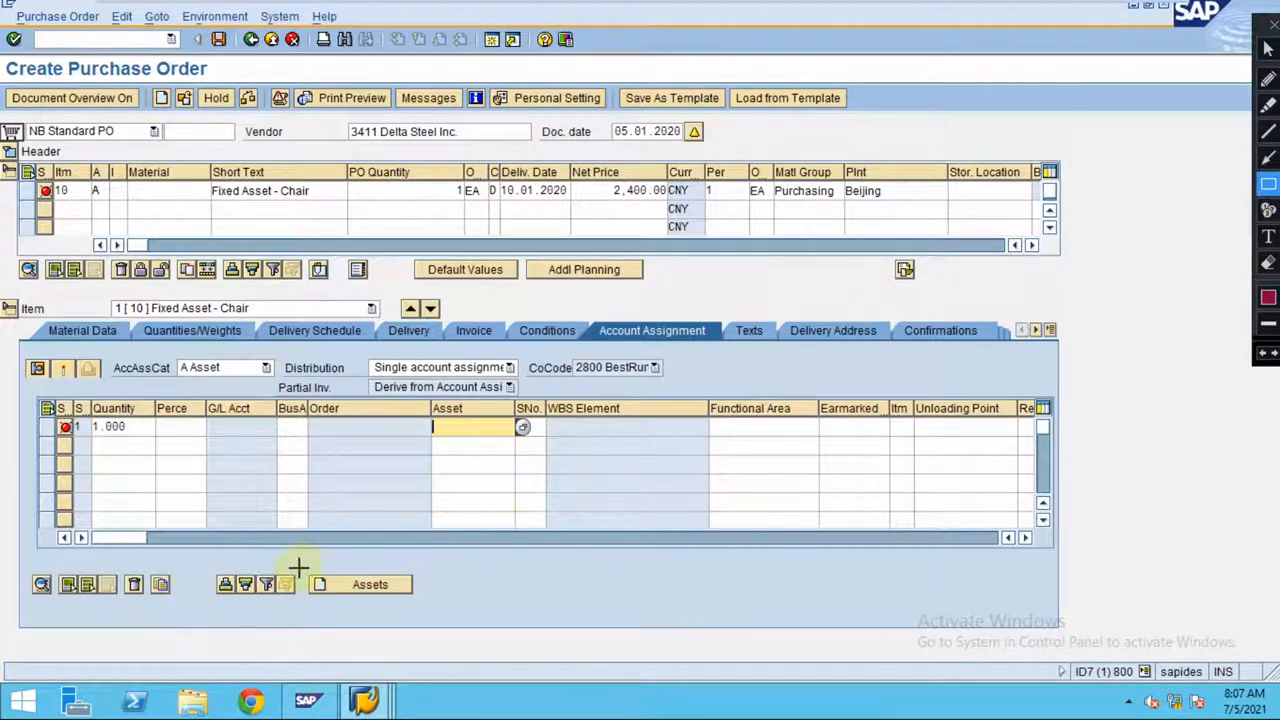
{"action": "left_click_drag", "start_coordinate": [298, 566], "coordinate": [422, 606]}
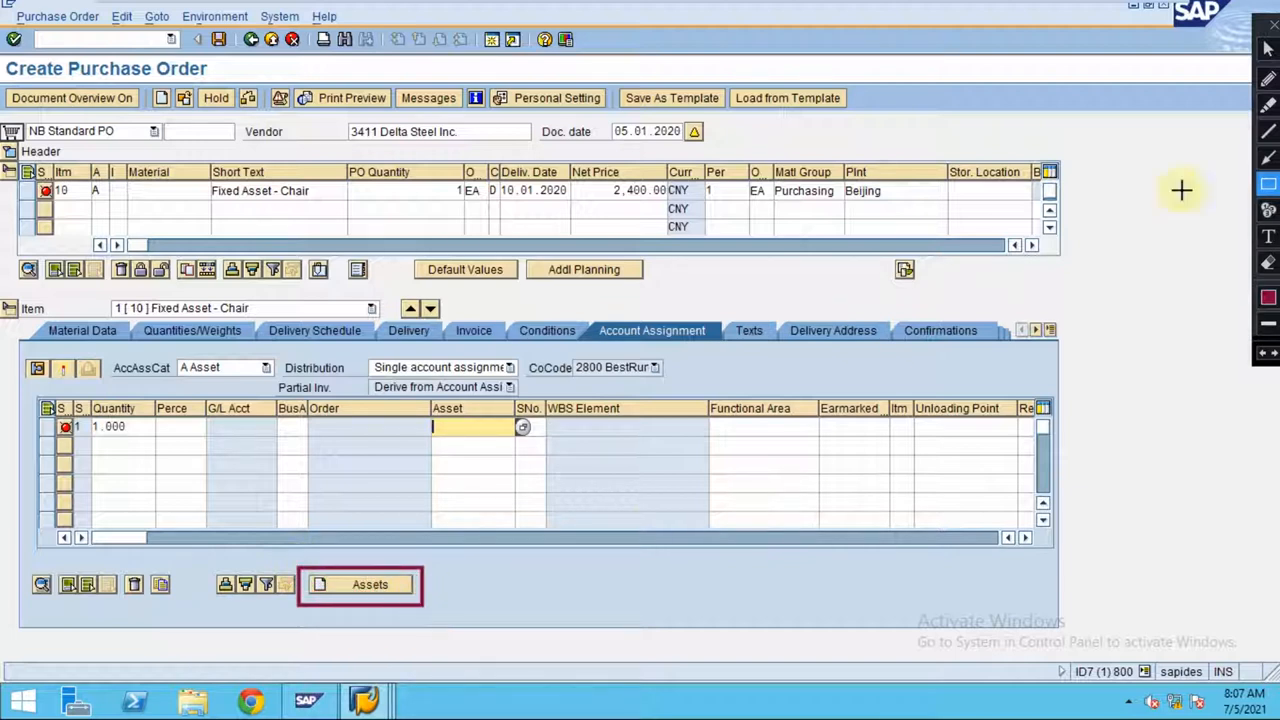
{"action": "left_click", "coordinate": [1268, 157]}
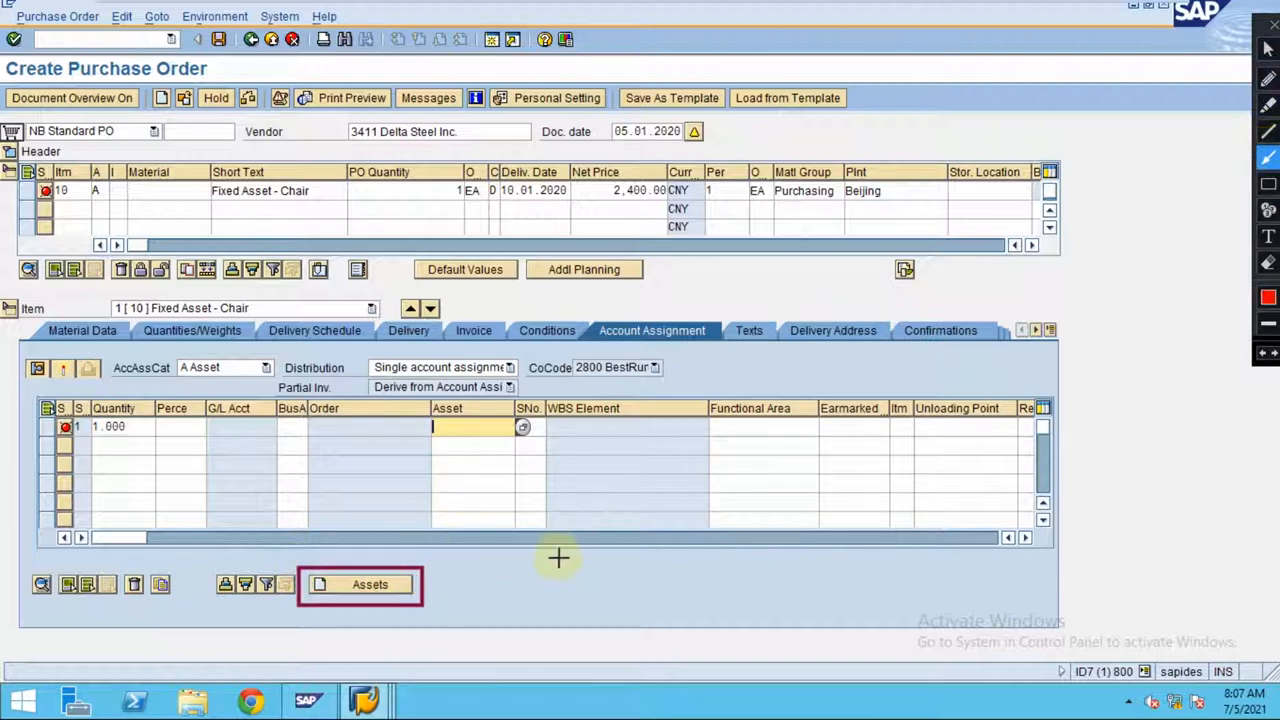
{"action": "left_click_drag", "start_coordinate": [558, 557], "coordinate": [450, 580]}
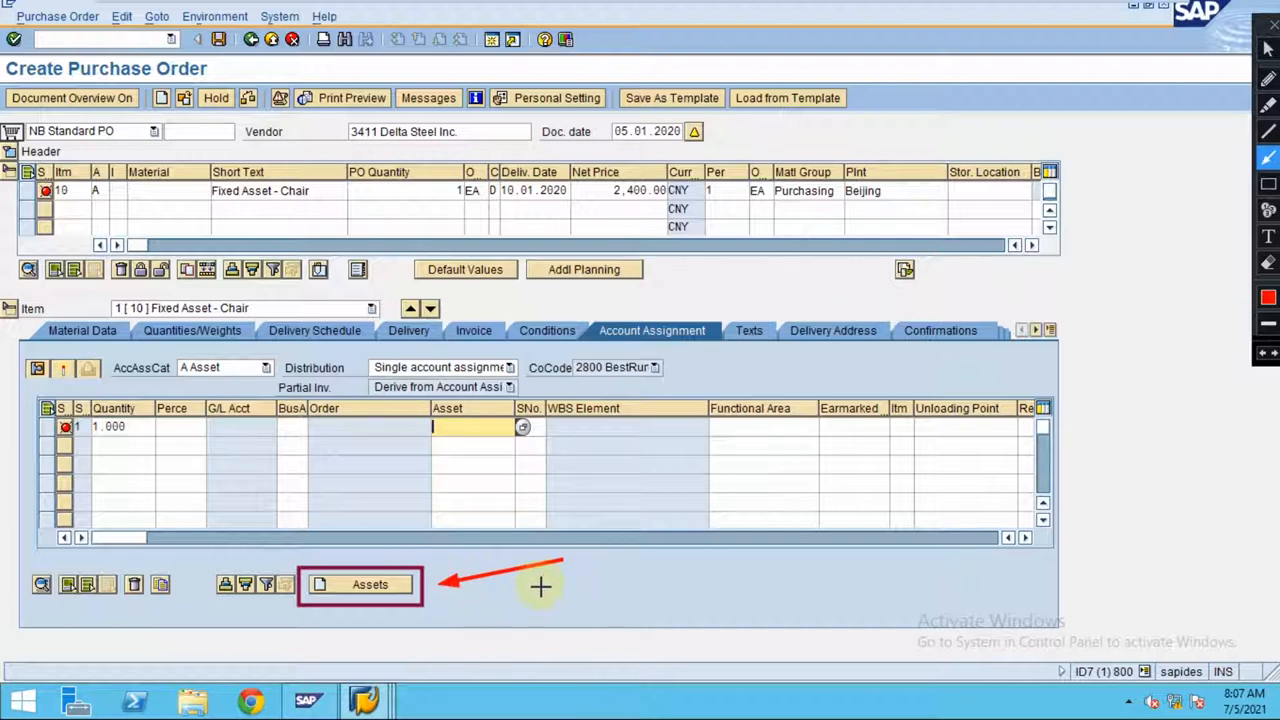
{"action": "key", "text": "Escape"}
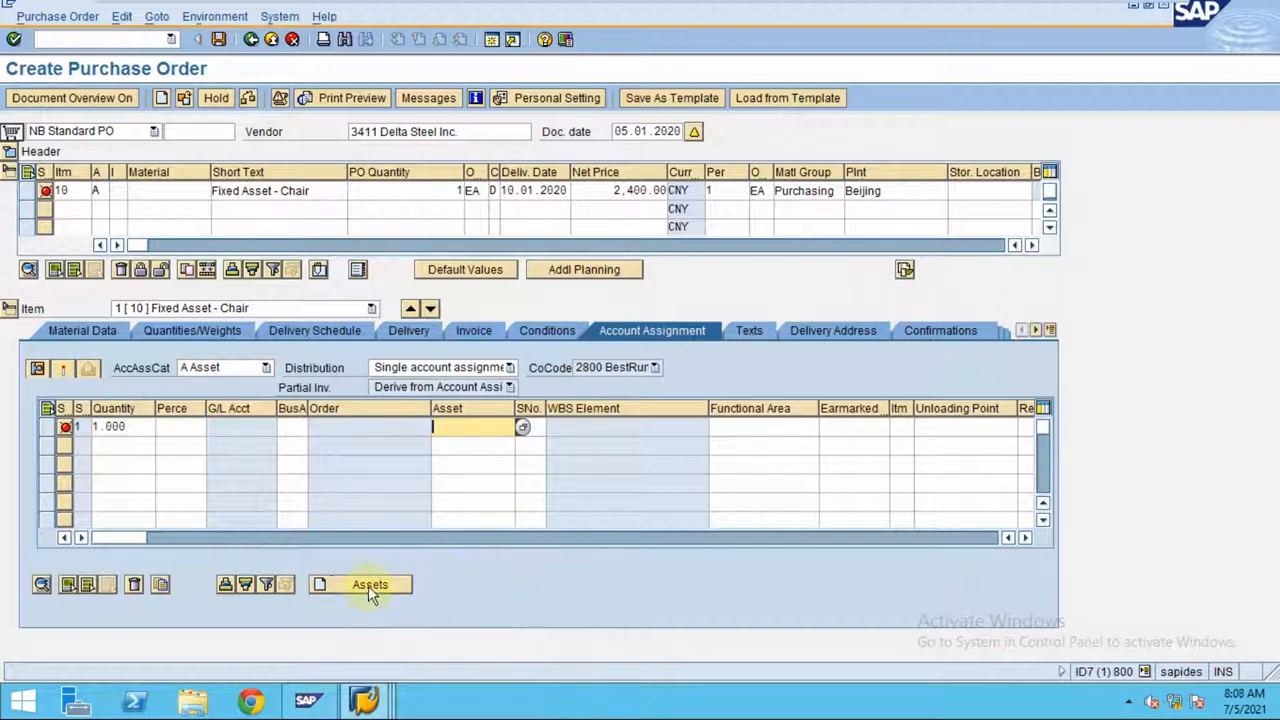
Start a new class 3000 asset referencing asset 3013 FURNITURE - CHAIRS 03 in company code 2800.
{"action": "left_click", "coordinate": [370, 585]}
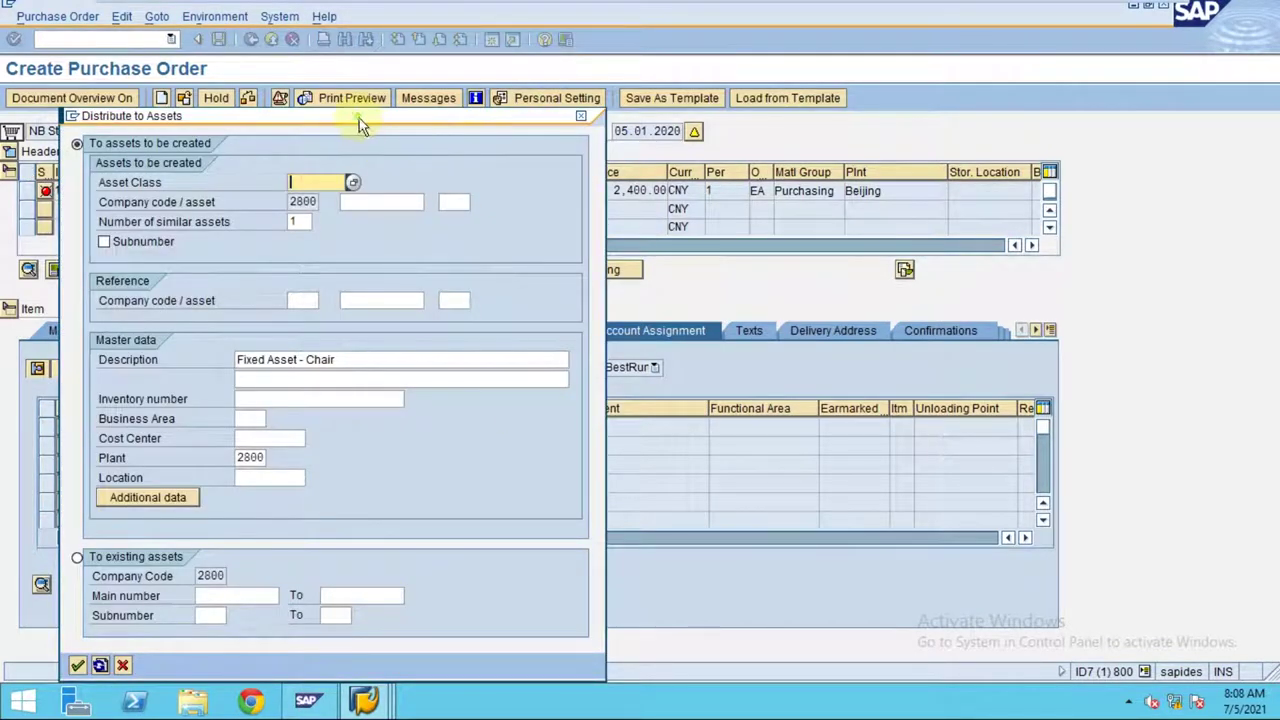
{"action": "left_click_drag", "start_coordinate": [359, 118], "coordinate": [660, 104]}
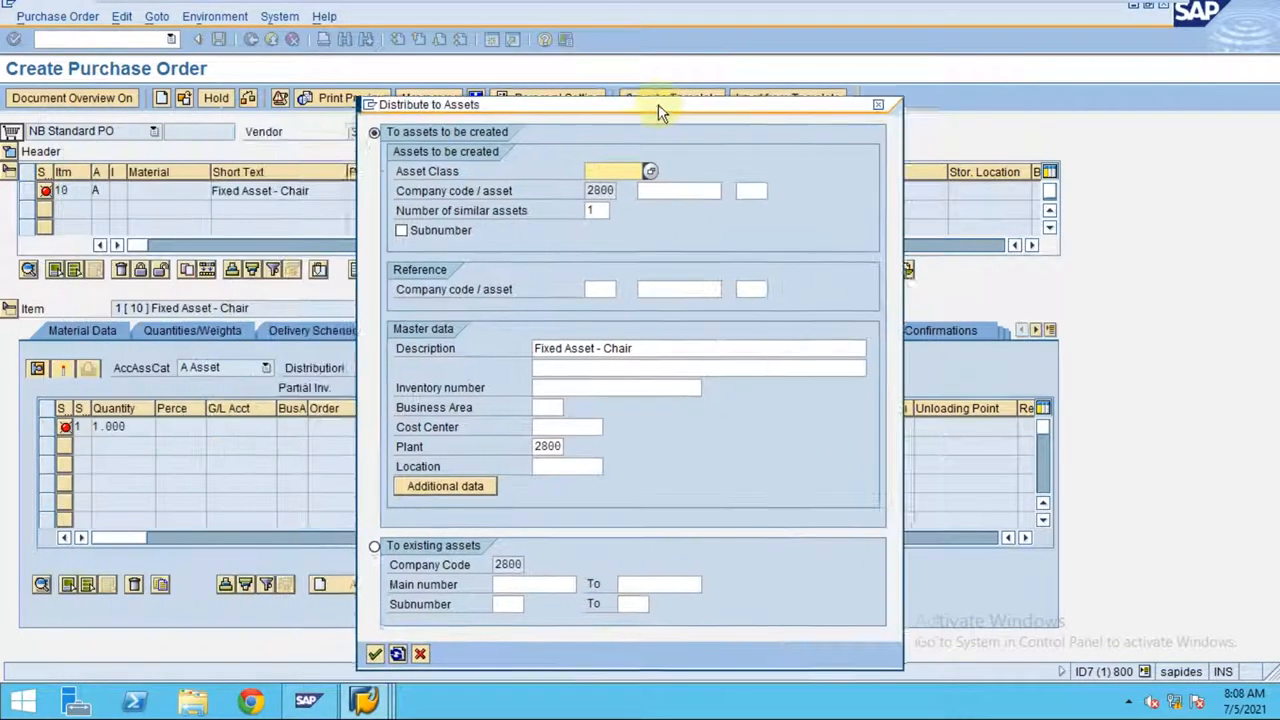
{"action": "type", "text": "3000"}
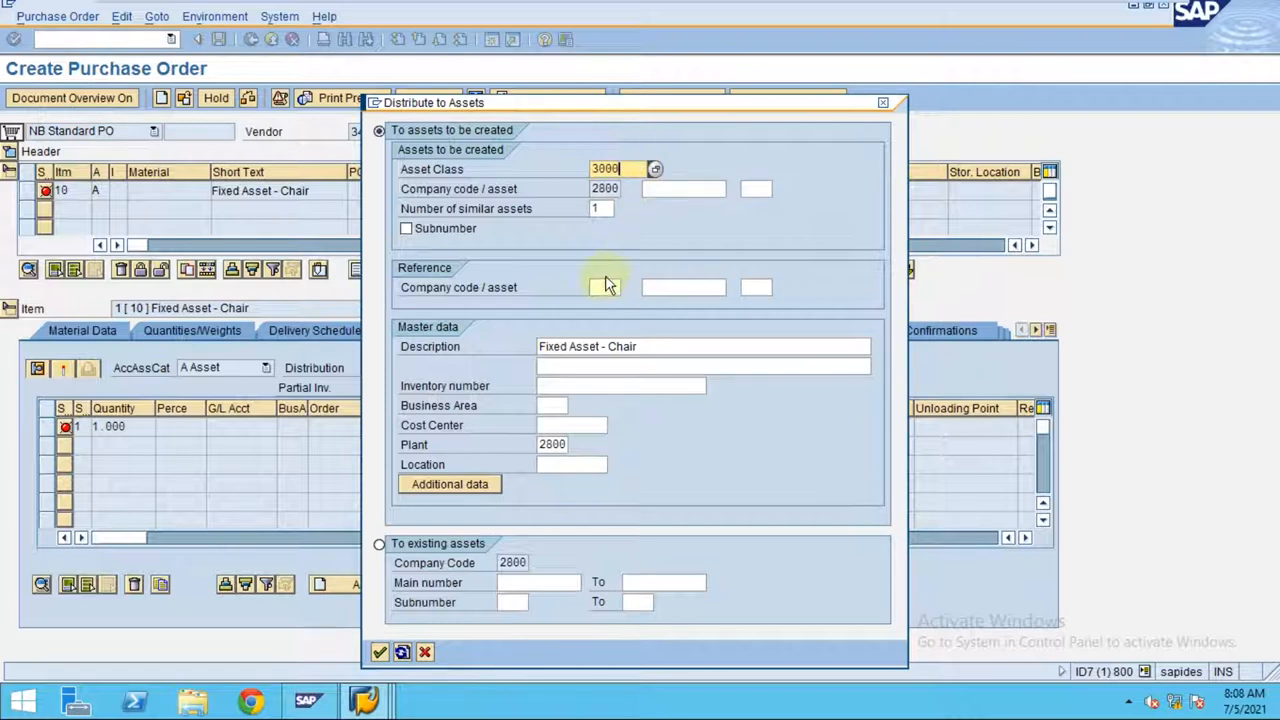
{"action": "left_click", "coordinate": [603, 287]}
{"action": "type", "text": "2800"}
{"action": "left_click", "coordinate": [679, 289]}
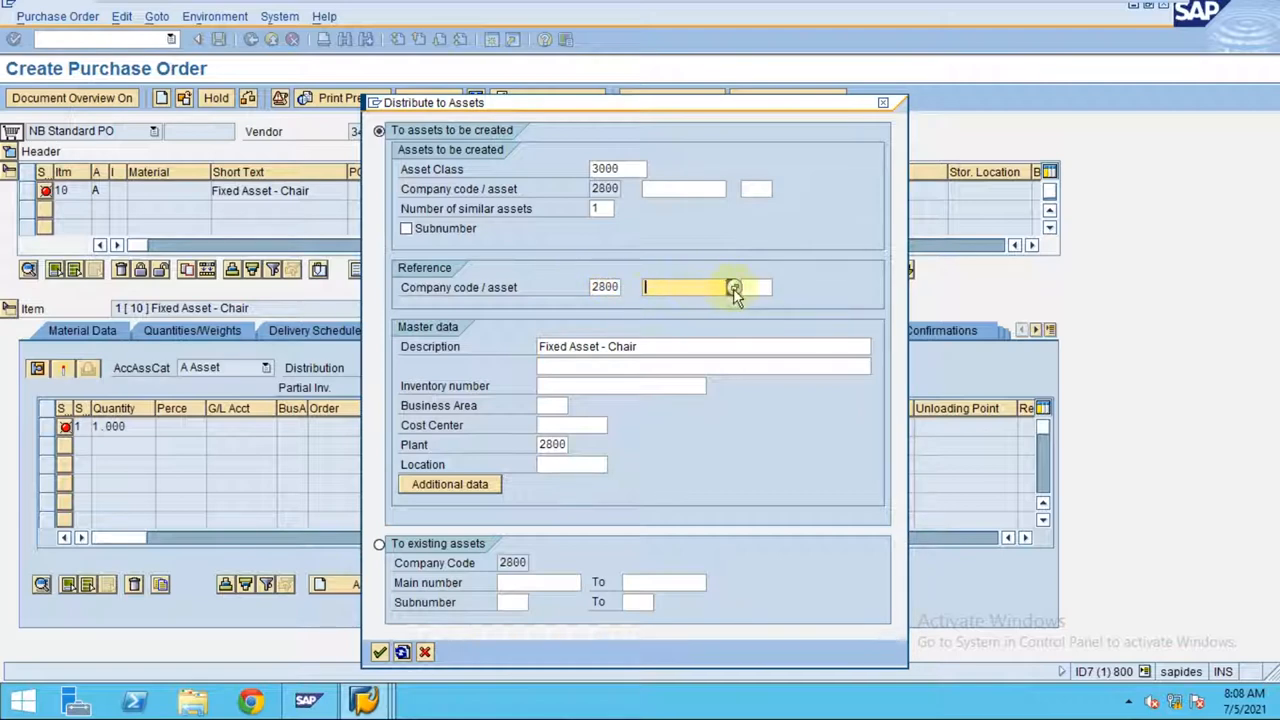
{"action": "left_click", "coordinate": [734, 290]}
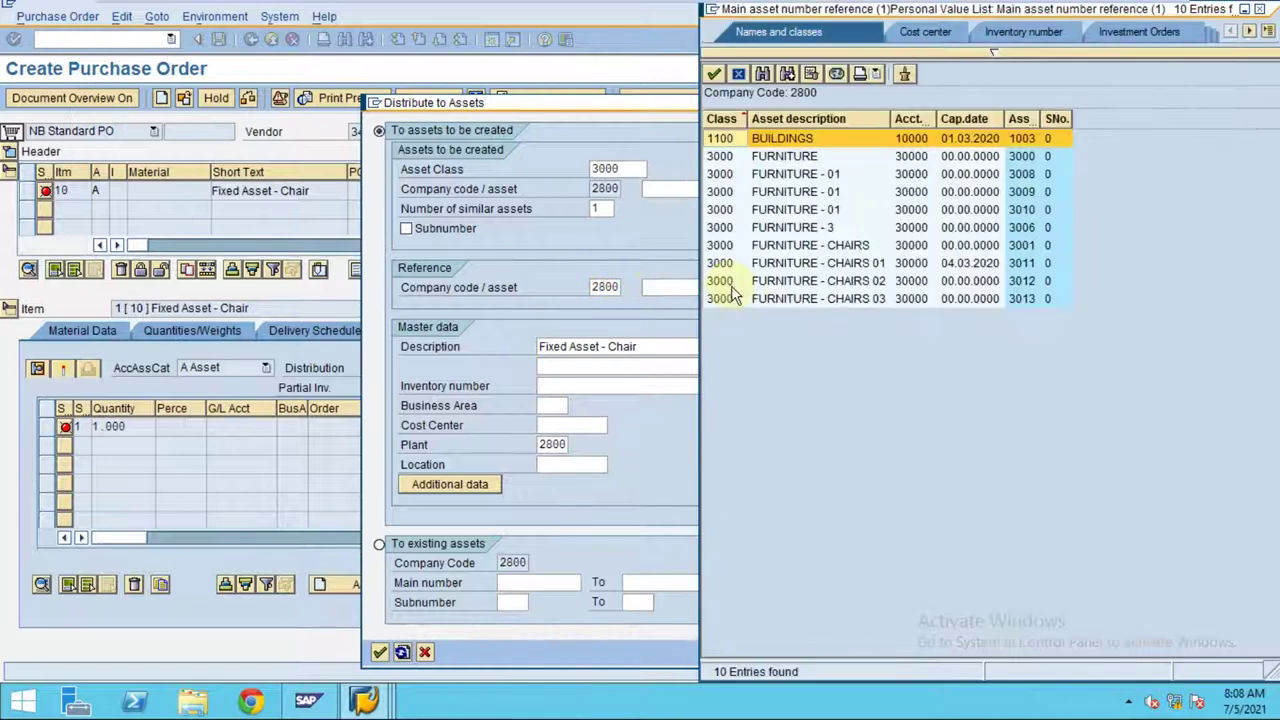
{"action": "left_click", "coordinate": [916, 300]}
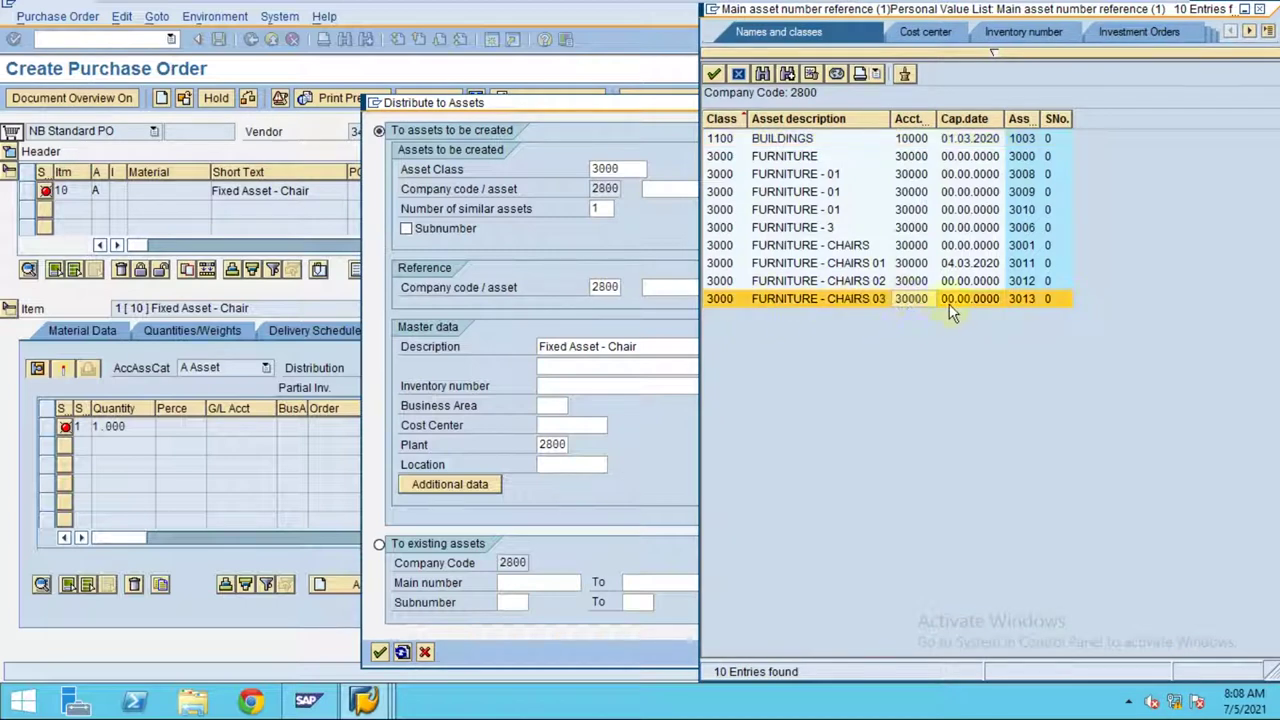
{"action": "double_click", "coordinate": [1024, 299]}
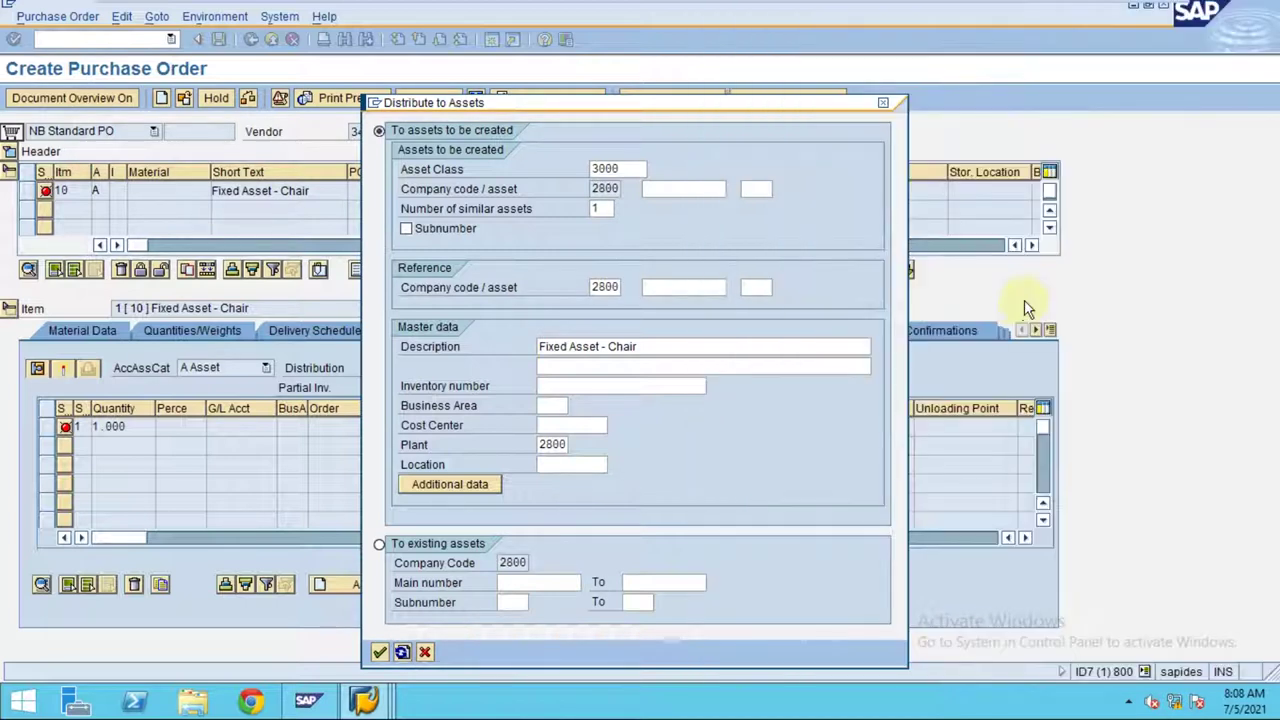
Describe the new asset as Fixed Asset - Chair 04 and recheck the reference asset list.
{"action": "left_click", "coordinate": [664, 346]}
{"action": "type", "text": "04"}
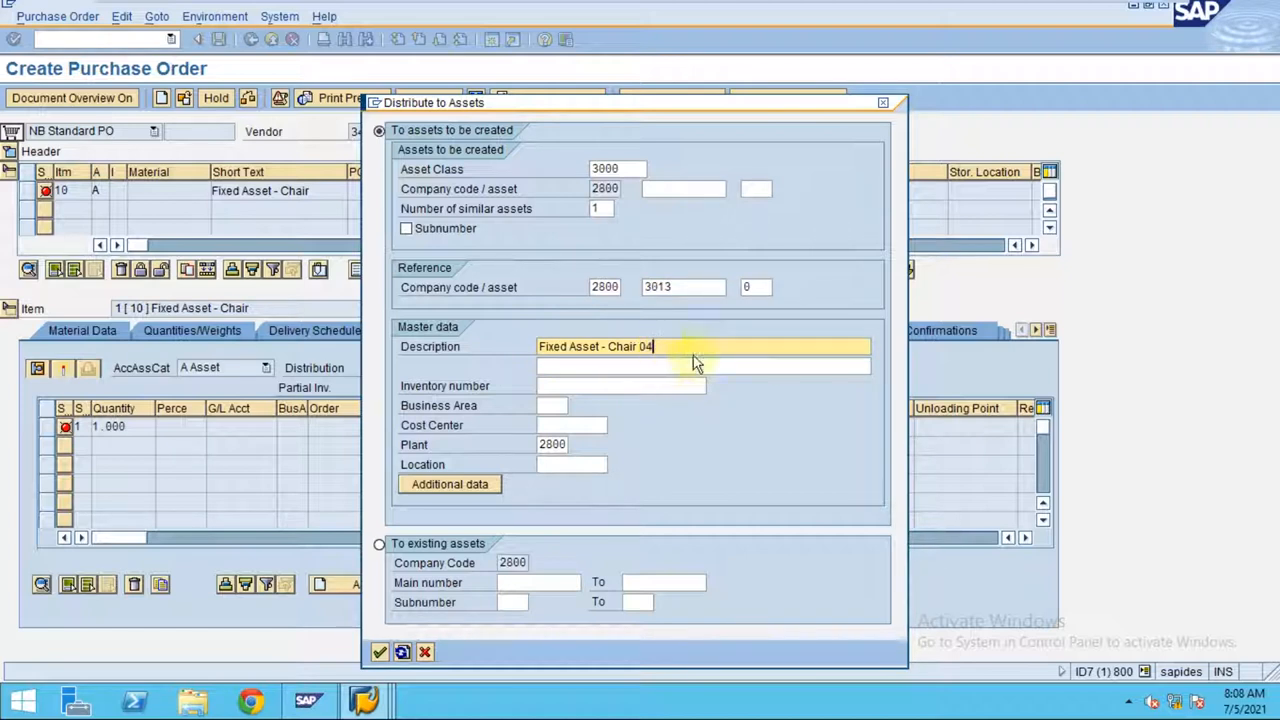
{"action": "left_click", "coordinate": [680, 287]}
{"action": "left_click", "coordinate": [732, 291]}
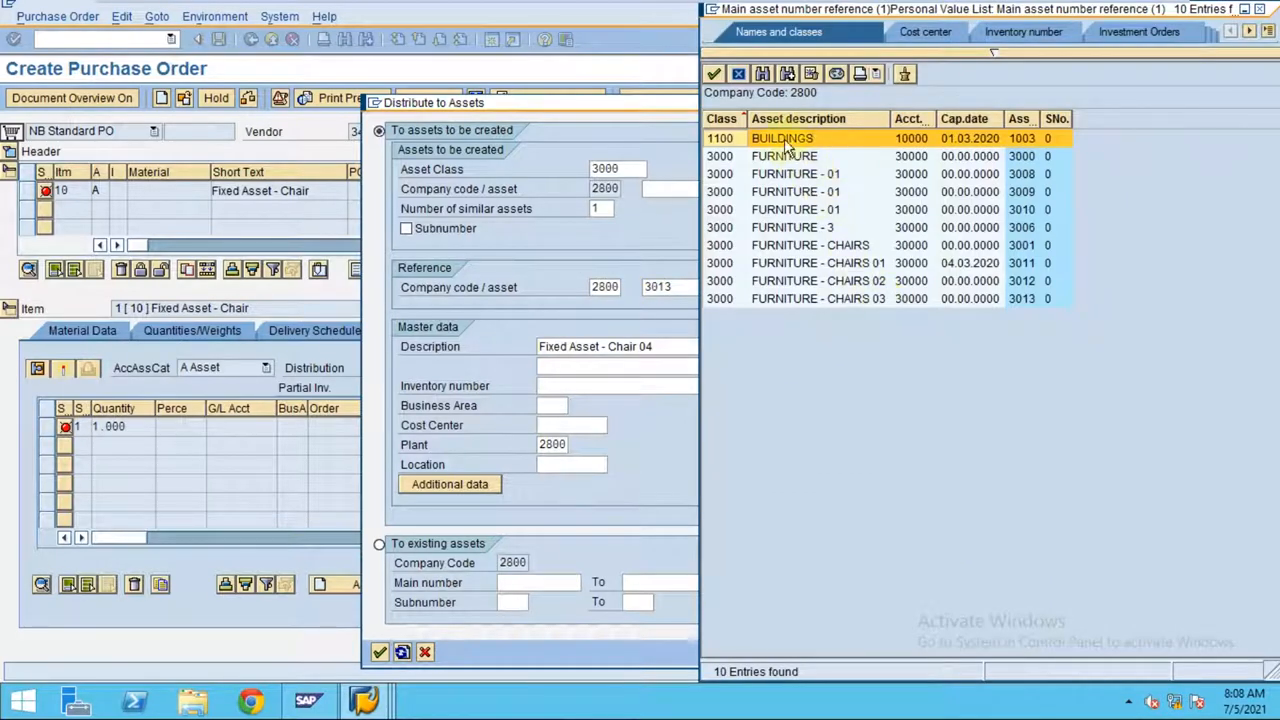
Set the new asset's cost center to 4130 WAREHOUSE from the F4 hit list.
{"action": "left_click", "coordinate": [738, 73]}
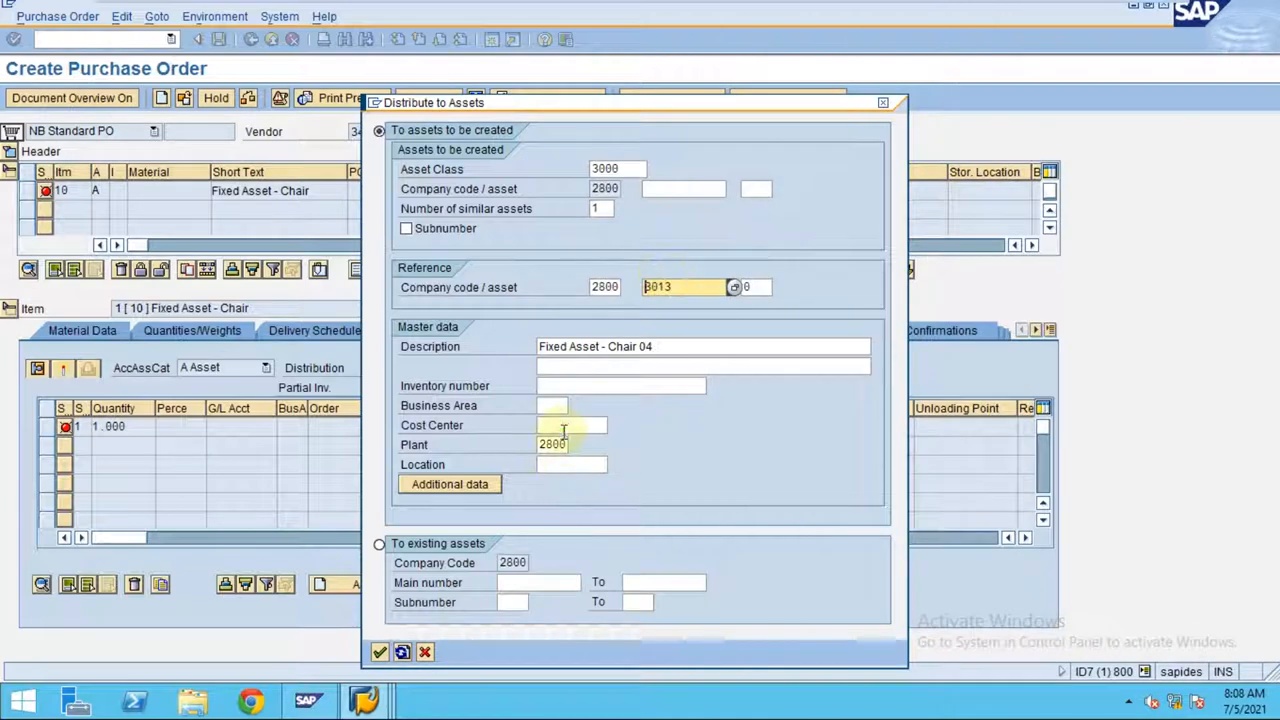
{"action": "left_click", "coordinate": [570, 425]}
{"action": "left_click", "coordinate": [614, 425]}
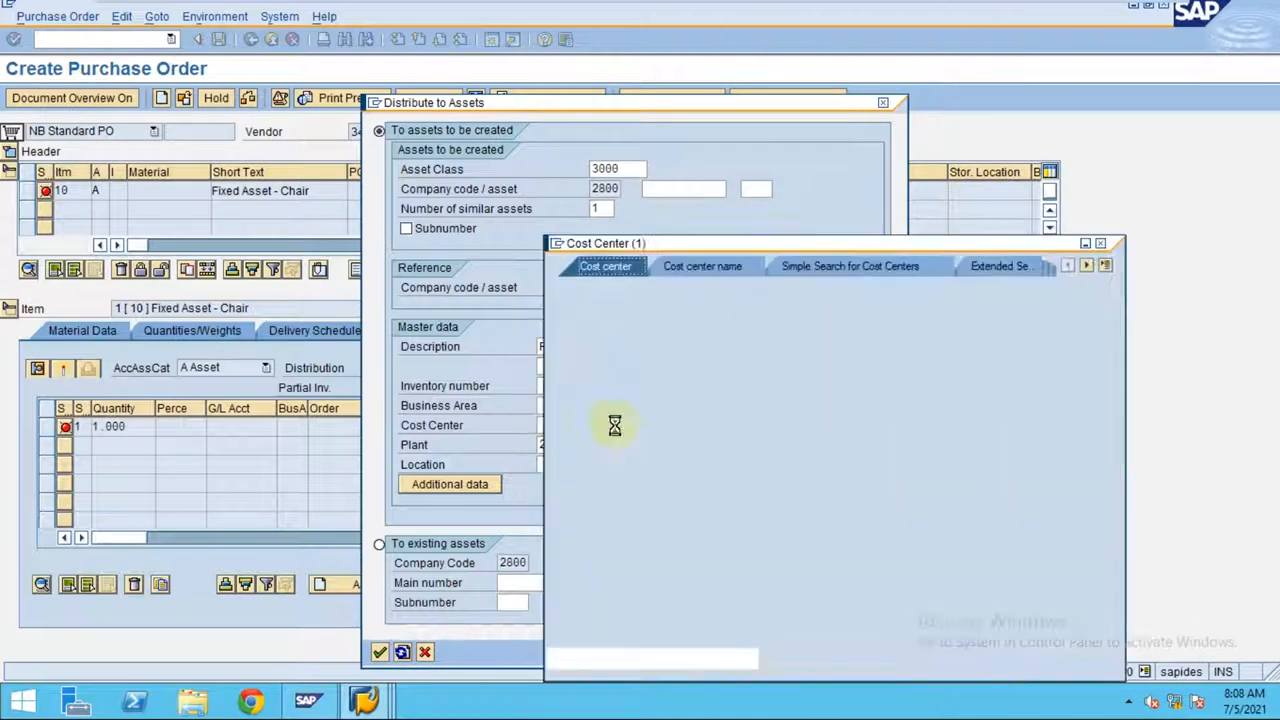
{"action": "key", "text": "Return"}
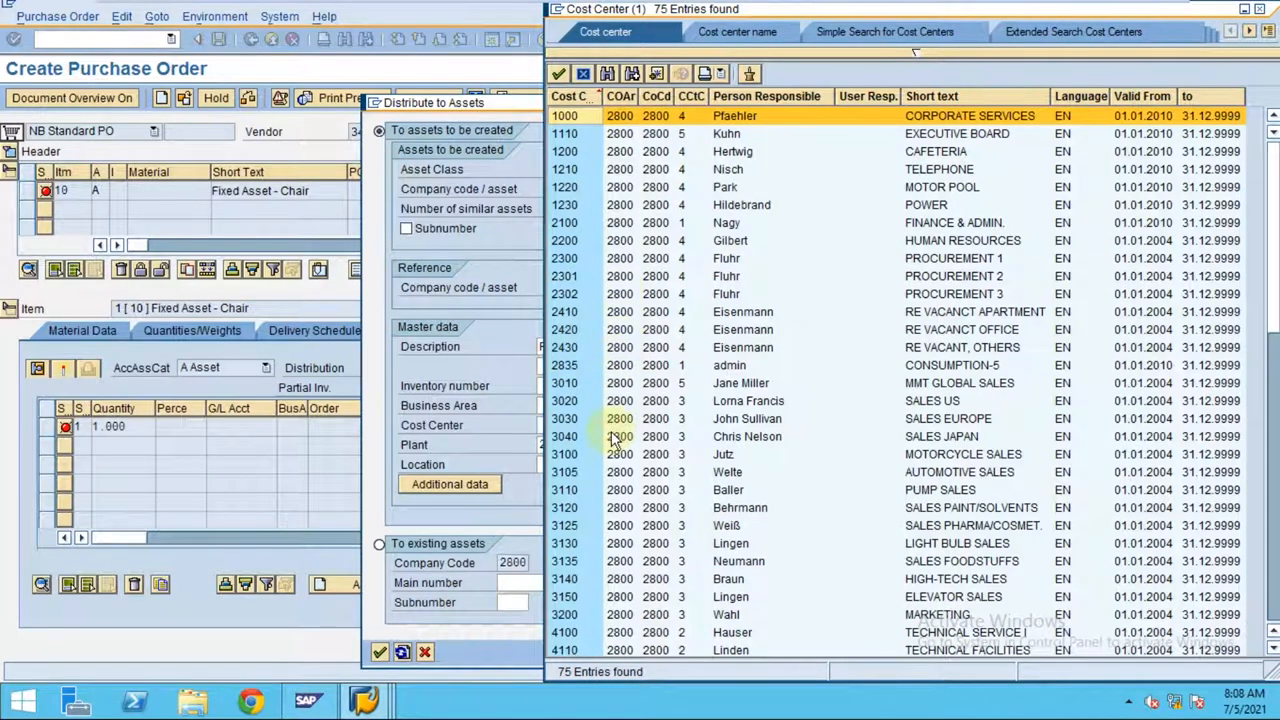
{"action": "scroll", "coordinate": [618, 445], "scroll_direction": "down", "scroll_amount": 3}
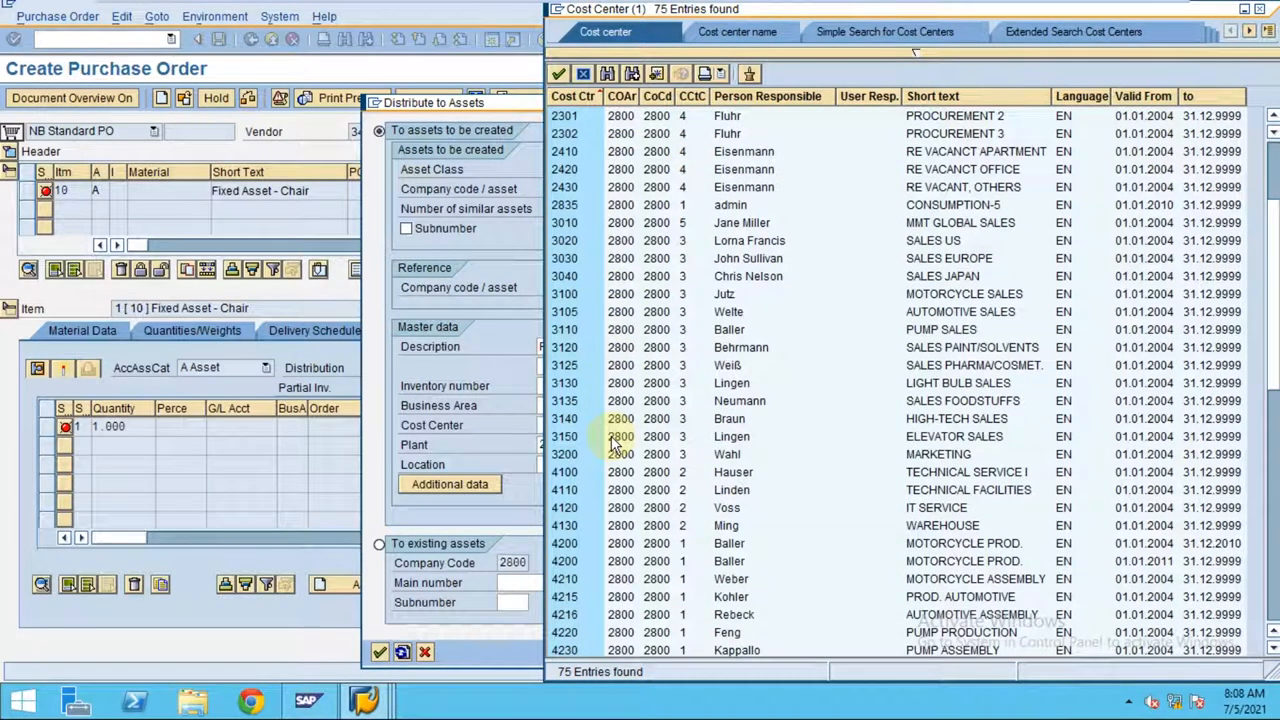
{"action": "left_click", "coordinate": [930, 96]}
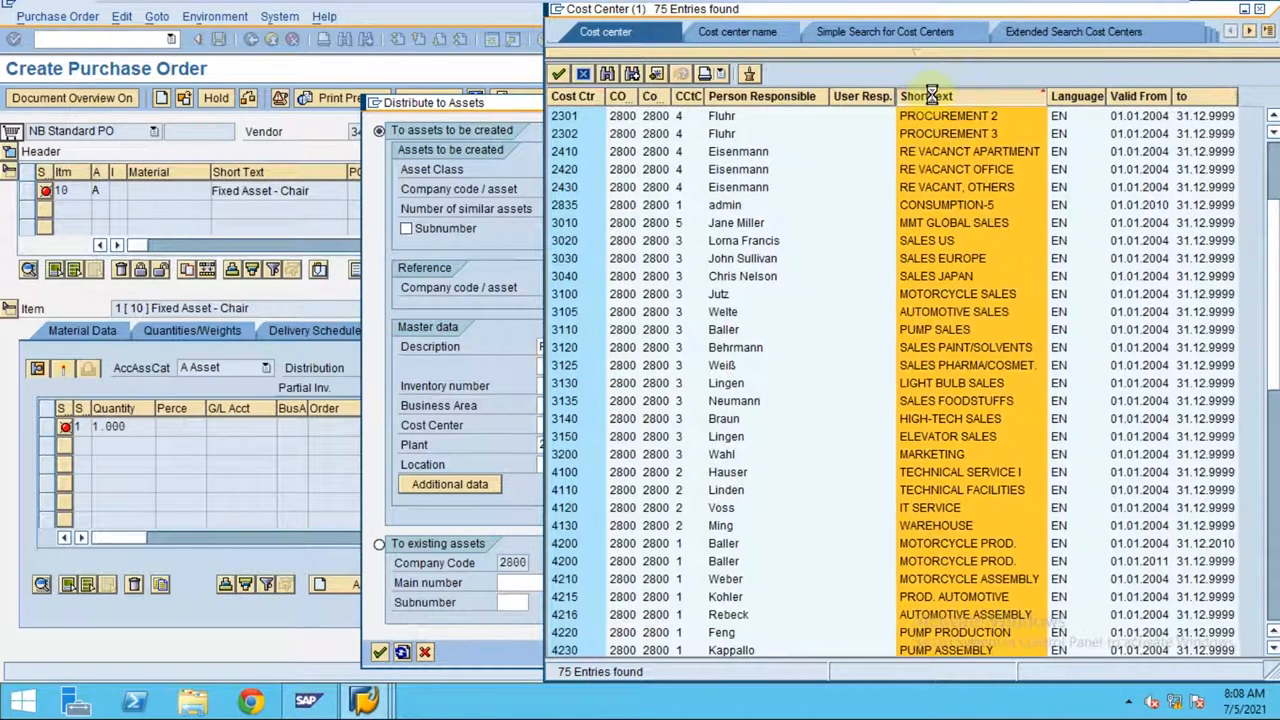
{"action": "left_click", "coordinate": [930, 96]}
{"action": "scroll", "coordinate": [950, 380], "scroll_direction": "down", "scroll_amount": 3}
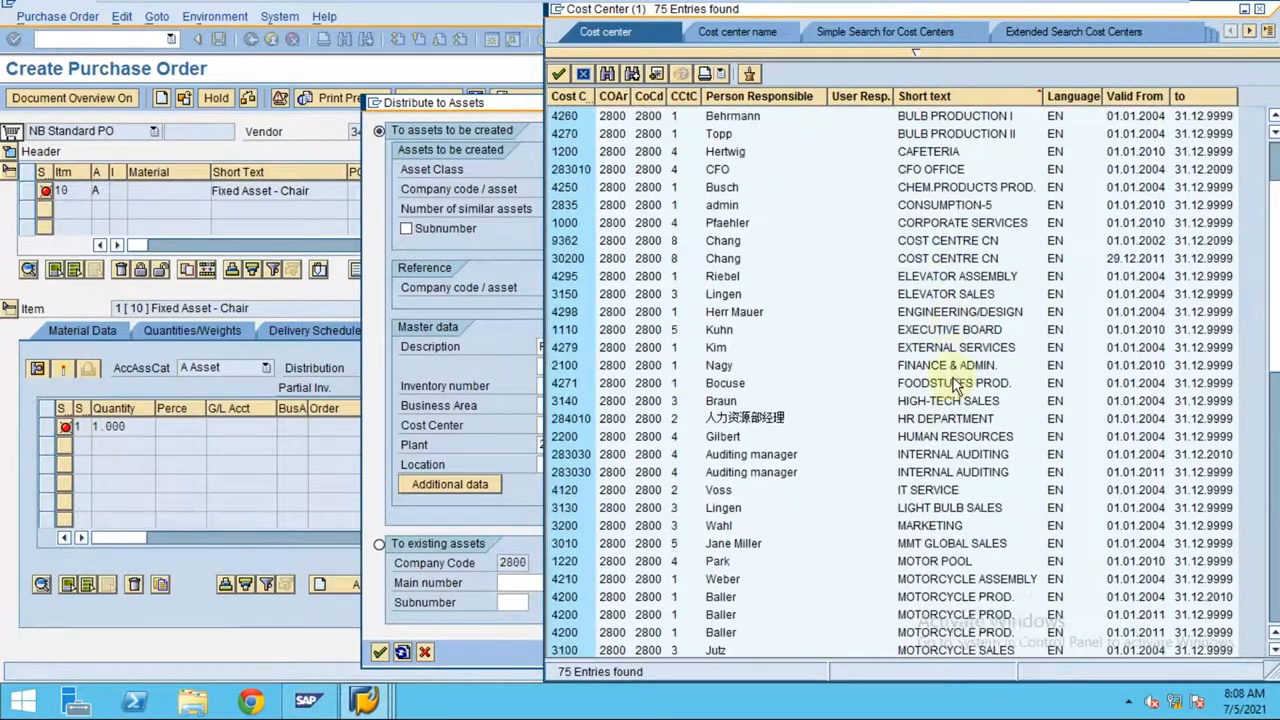
{"action": "scroll", "coordinate": [950, 380], "scroll_direction": "down", "scroll_amount": 3}
{"action": "scroll", "coordinate": [955, 383], "scroll_direction": "down", "scroll_amount": 2}
{"action": "scroll", "coordinate": [955, 385], "scroll_direction": "down", "scroll_amount": 3}
{"action": "scroll", "coordinate": [955, 385], "scroll_direction": "down", "scroll_amount": 3}
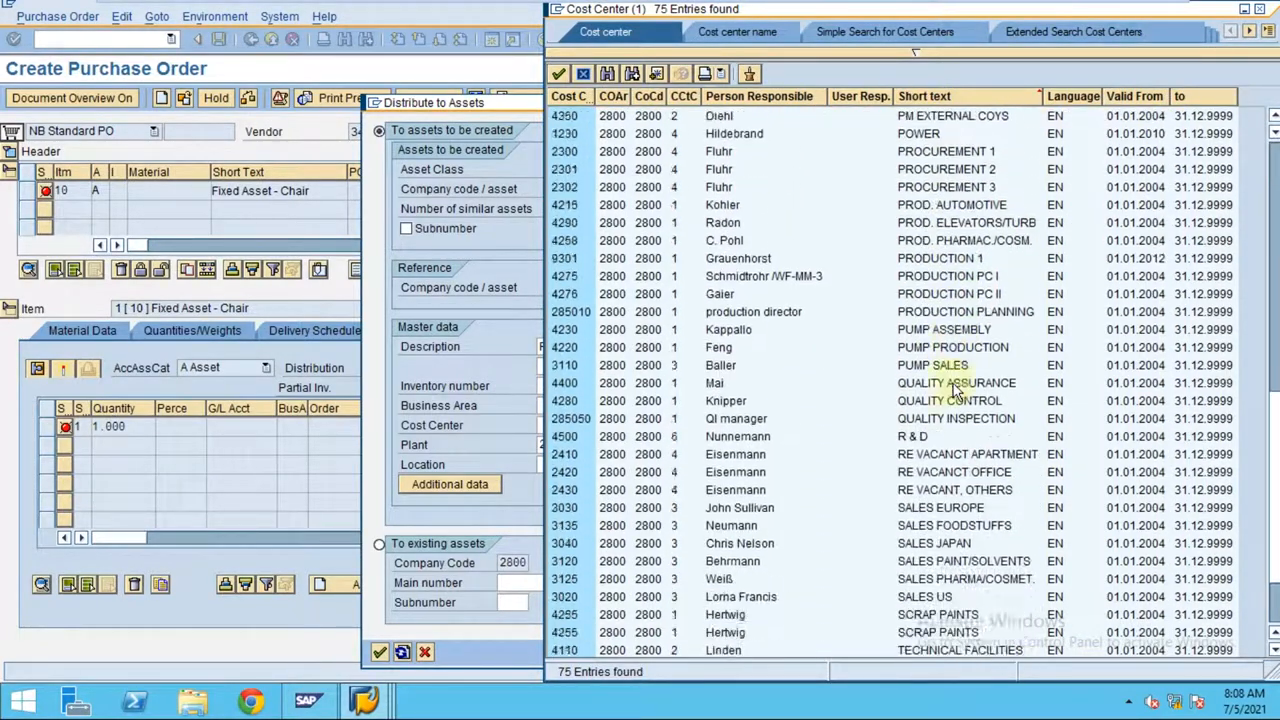
{"action": "scroll", "coordinate": [955, 385], "scroll_direction": "down", "scroll_amount": 2}
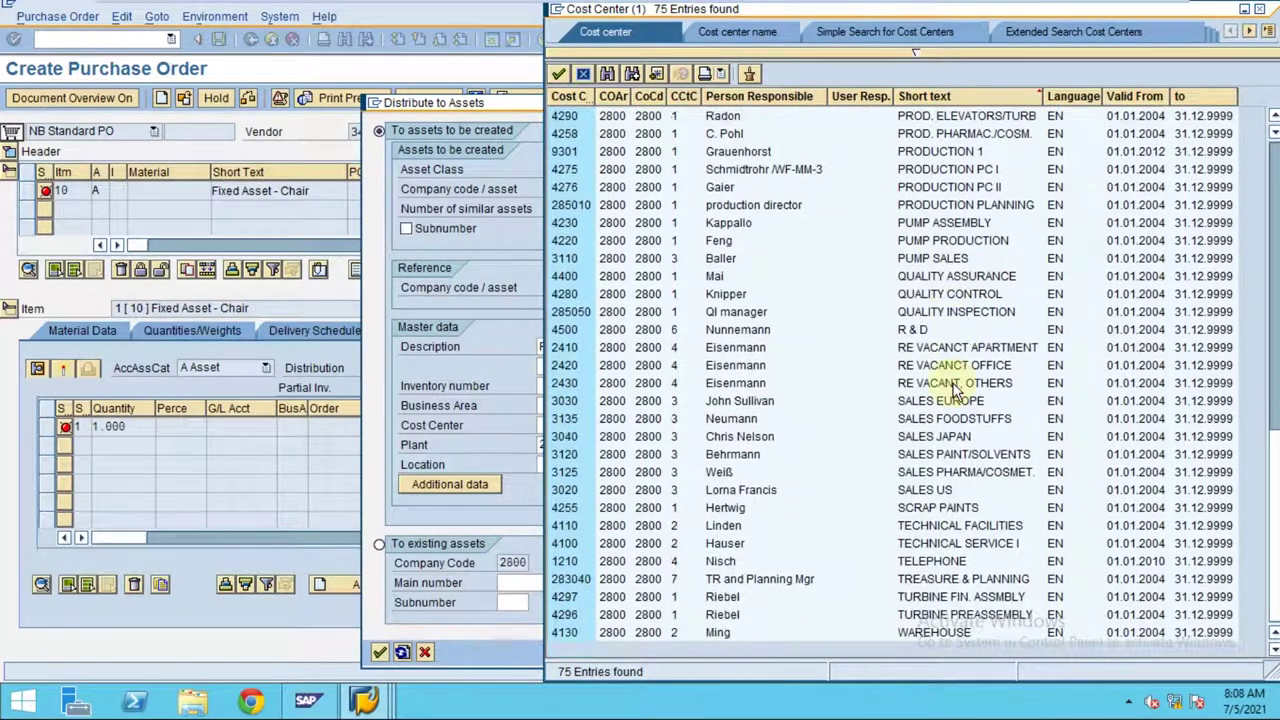
{"action": "double_click", "coordinate": [565, 632]}
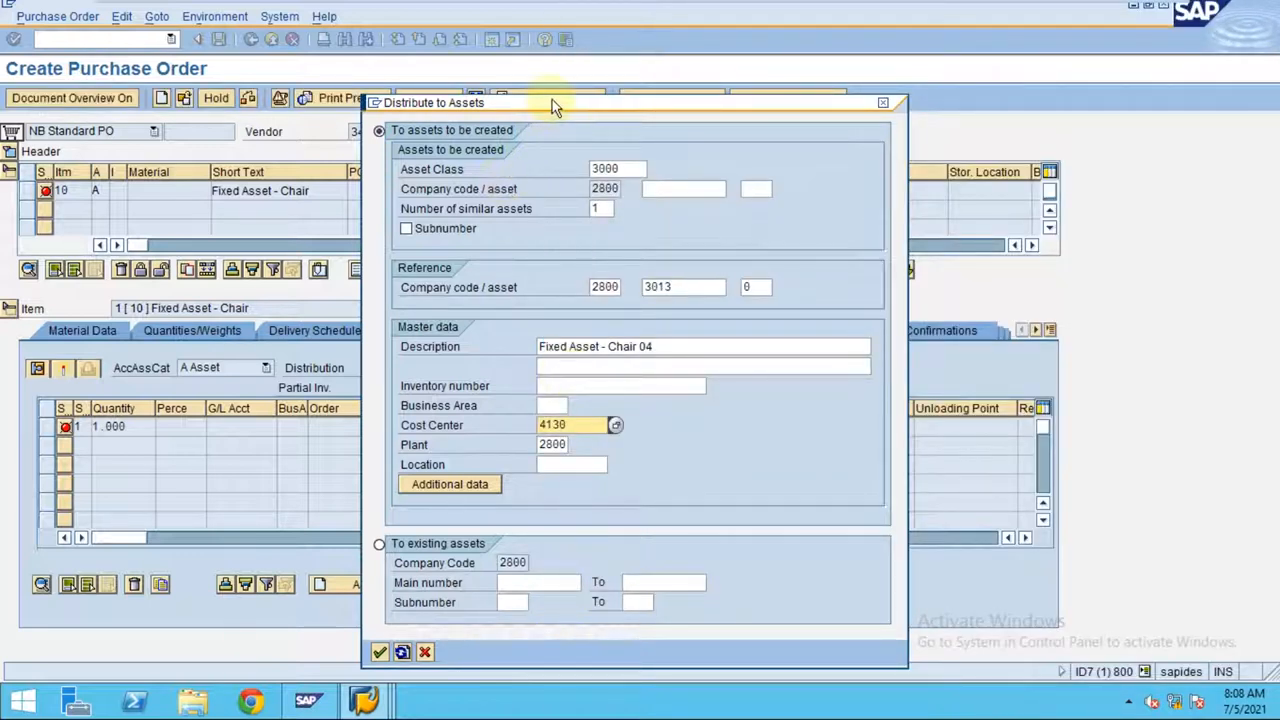
Confirm the Distribute to Assets dialog so the item shows asset INTERN-00001.
{"action": "left_click_drag", "start_coordinate": [552, 103], "coordinate": [575, 40]}
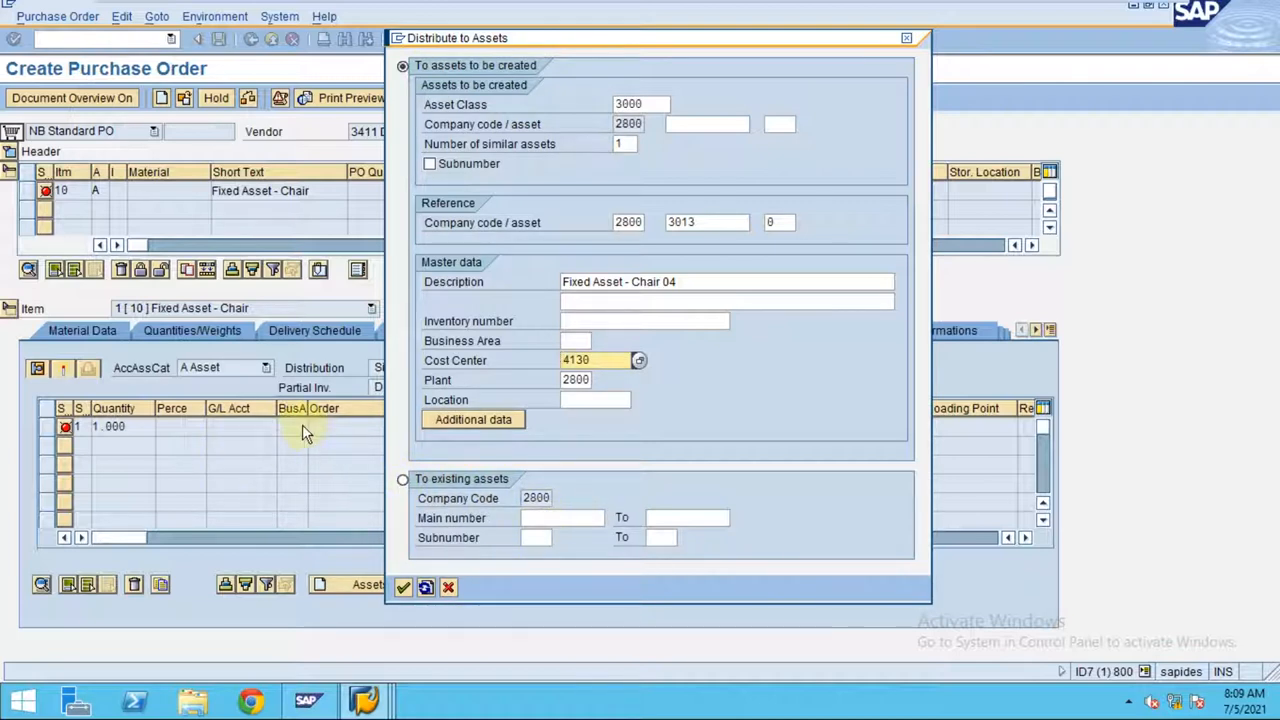
{"action": "left_click", "coordinate": [403, 588]}
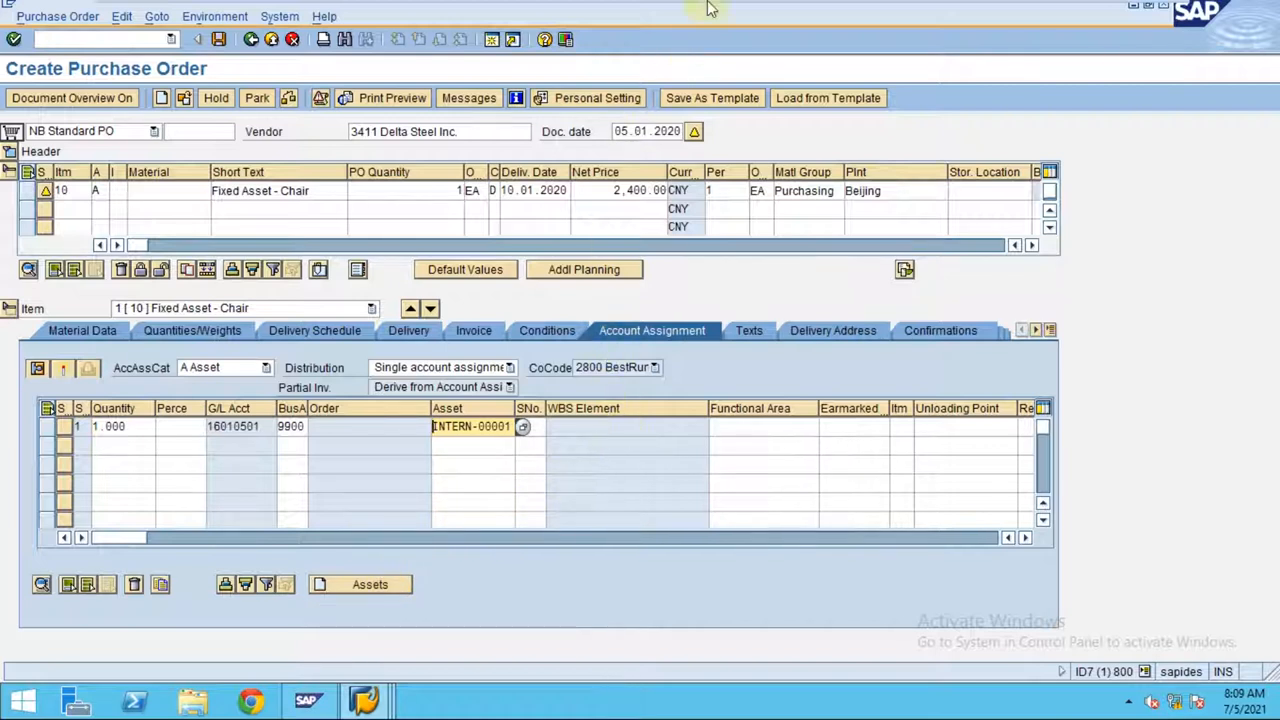
{"action": "mouse_move", "coordinate": [710, 8]}
{"action": "left_click", "coordinate": [810, 12]}
{"action": "left_click", "coordinate": [1267, 186]}
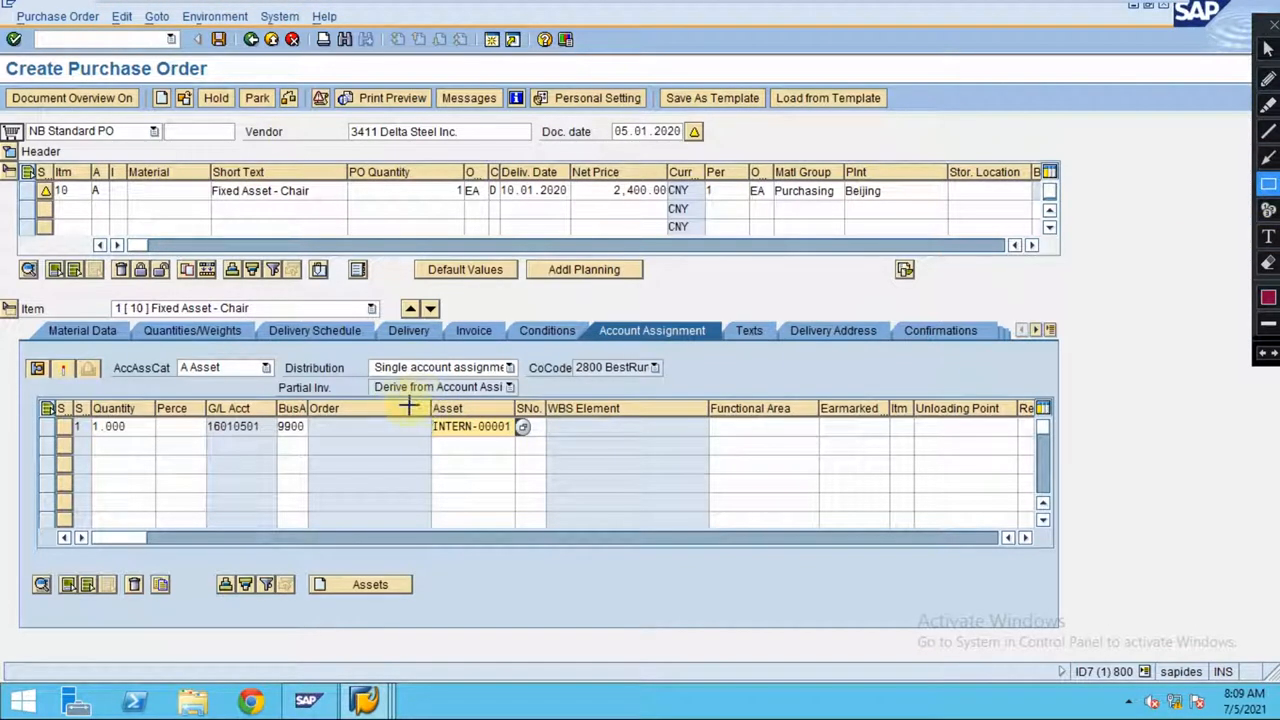
{"action": "left_click_drag", "start_coordinate": [424, 397], "coordinate": [551, 441]}
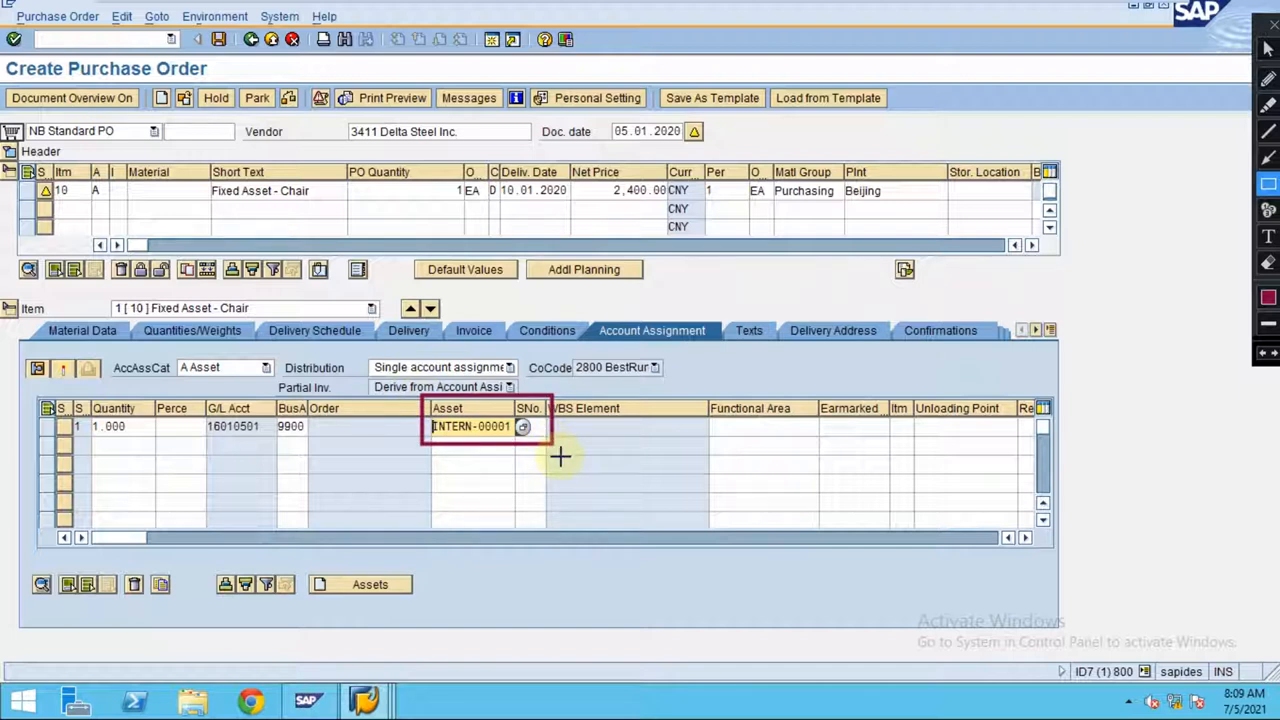
{"action": "left_click", "coordinate": [1267, 158]}
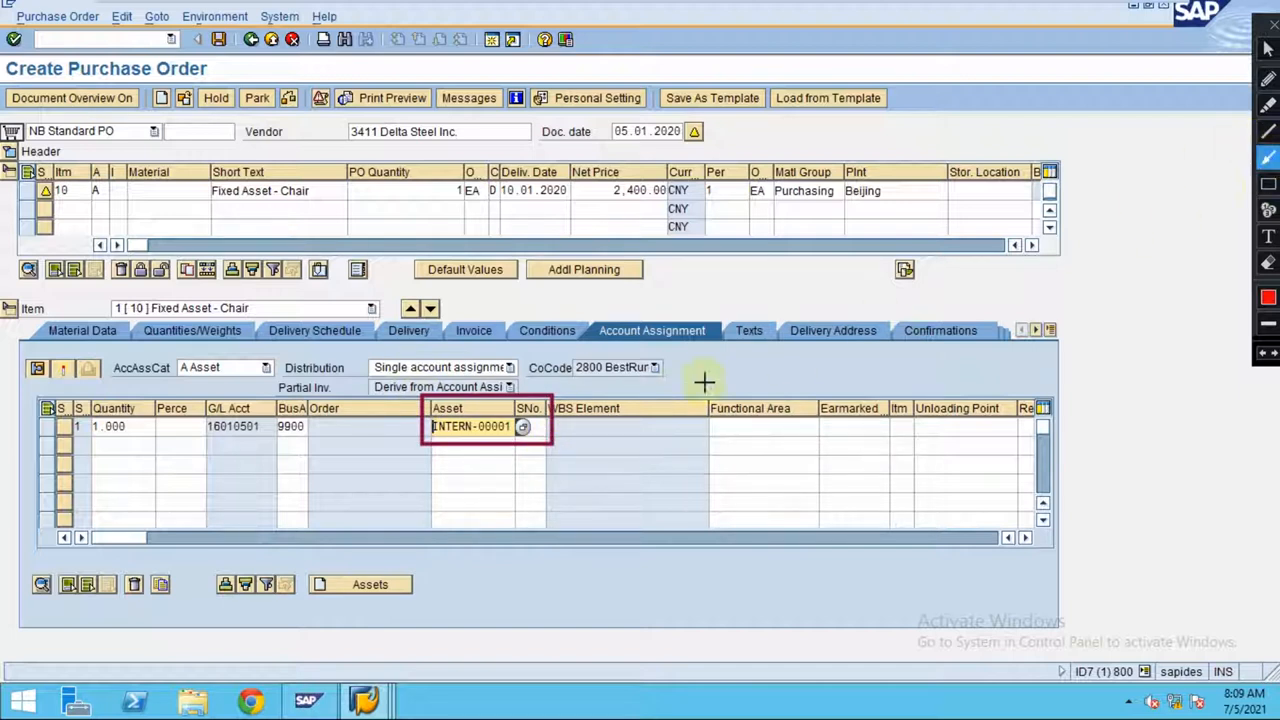
{"action": "left_click_drag", "start_coordinate": [680, 382], "coordinate": [555, 409]}
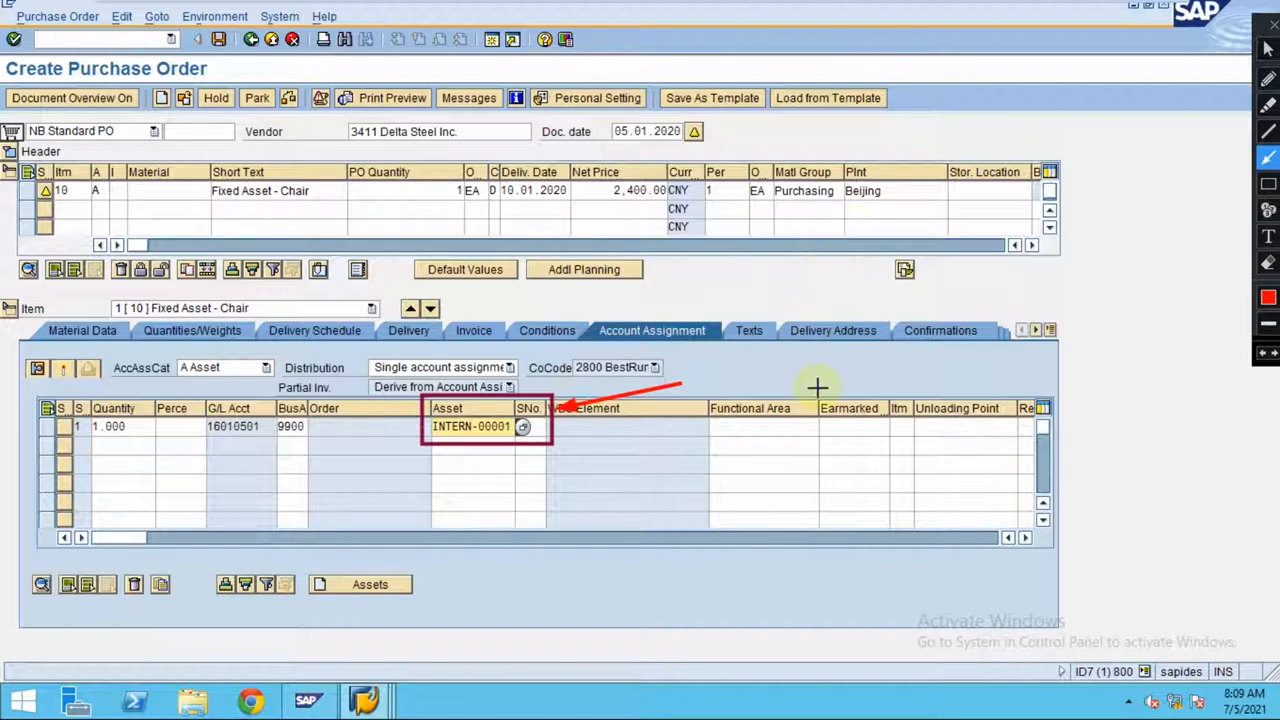
{"action": "key", "text": "Escape"}
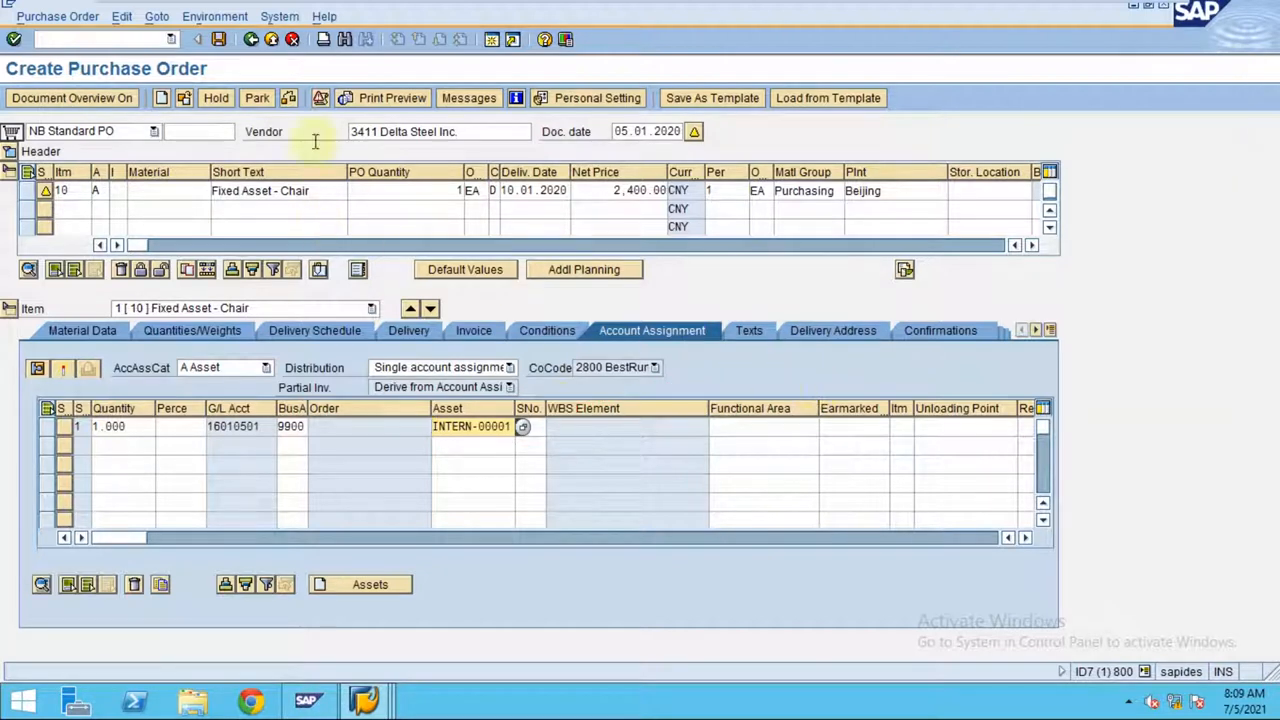
{"action": "left_click", "coordinate": [219, 39]}
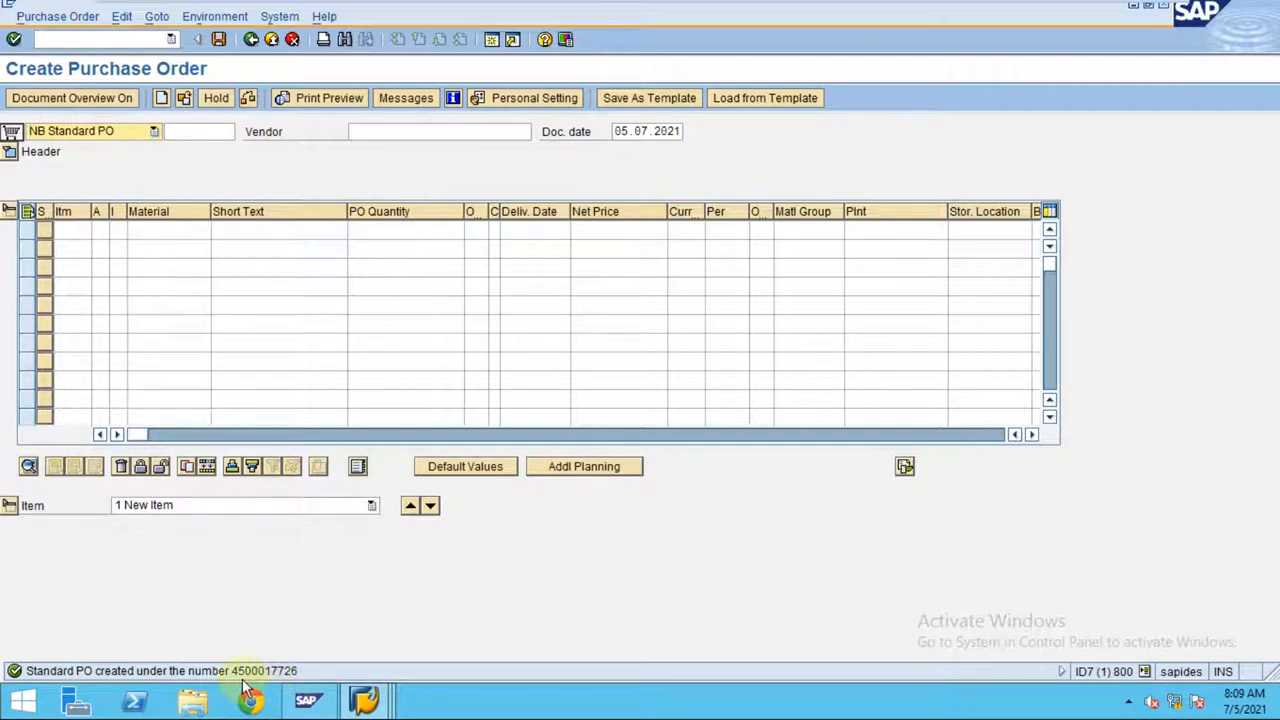
{"action": "left_click", "coordinate": [58, 16]}
{"action": "left_click", "coordinate": [90, 40]}
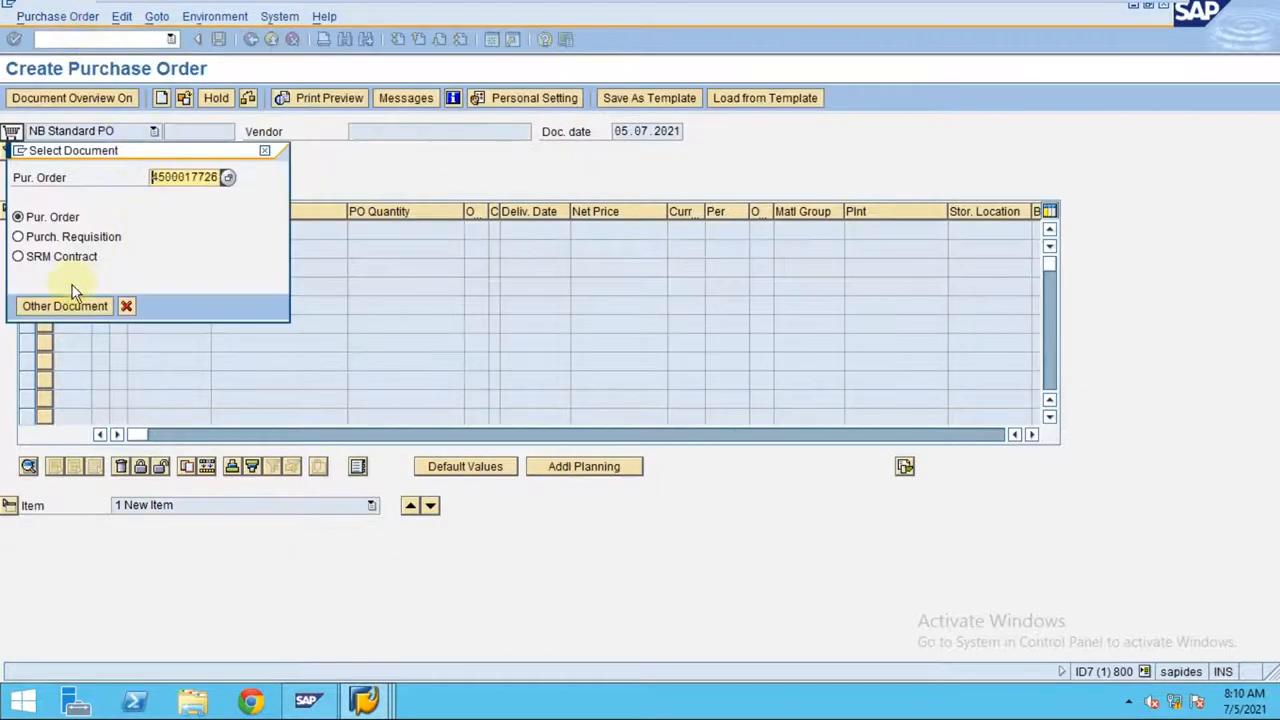
{"action": "left_click", "coordinate": [64, 306]}
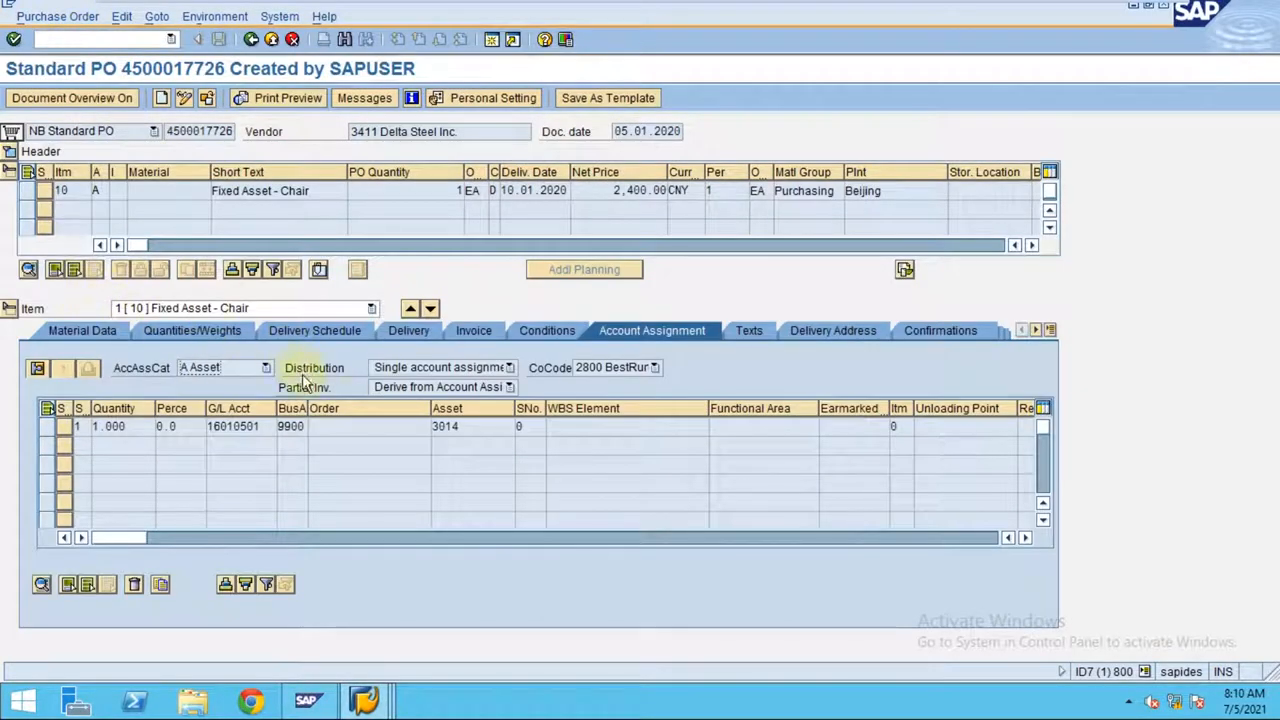
Verify in the asset F4 list that the item's asset 3014 is FIXED ASSET - CHAIR 04.
{"action": "left_click", "coordinate": [465, 426]}
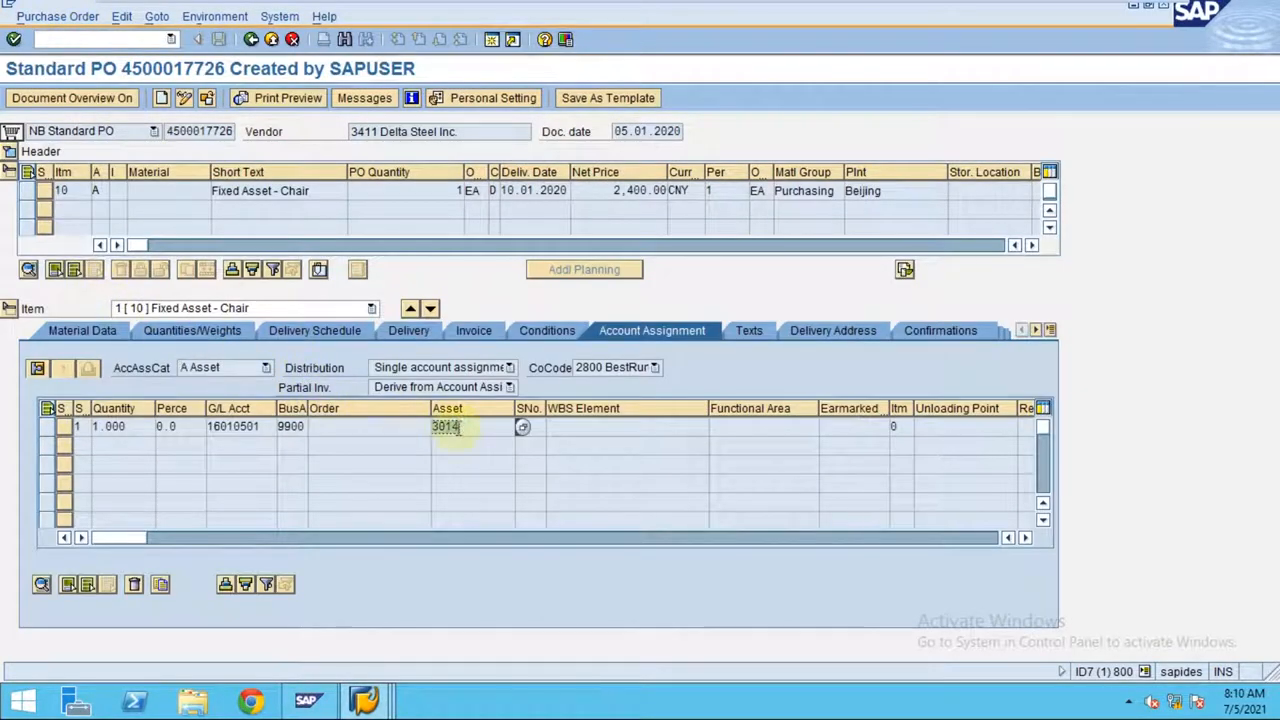
{"action": "left_click", "coordinate": [522, 428]}
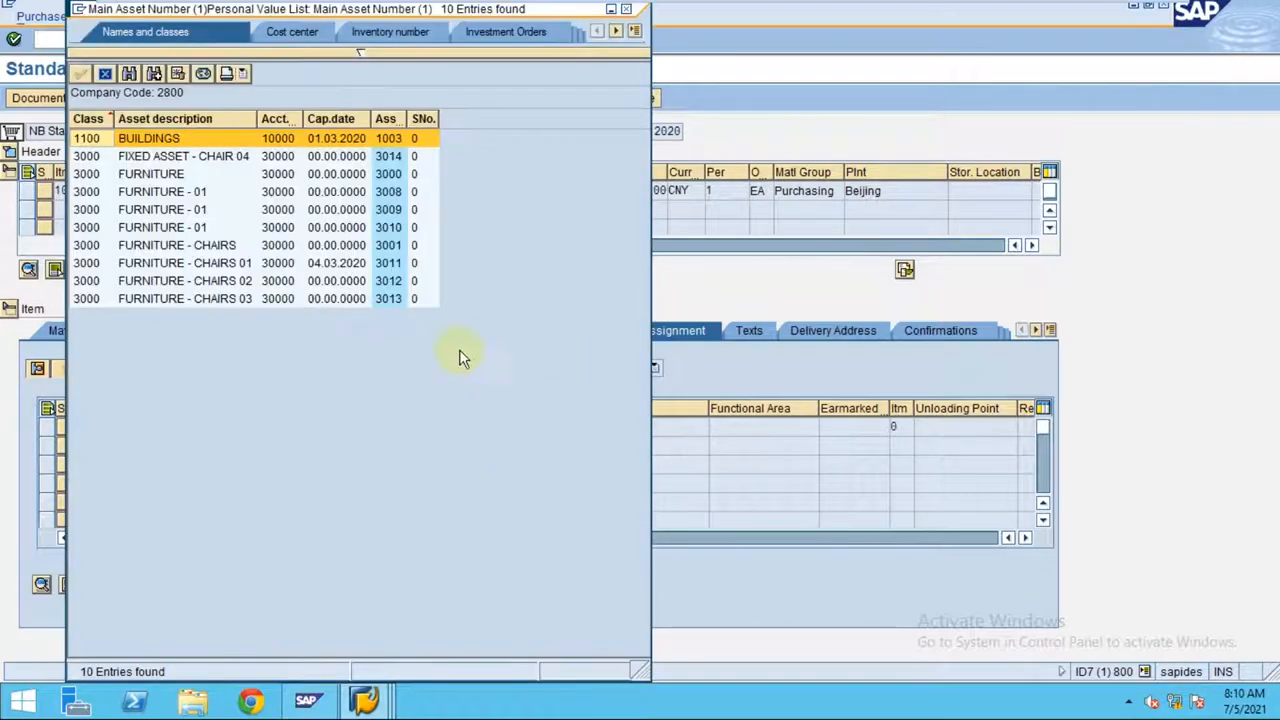
{"action": "left_click", "coordinate": [202, 73]}
{"action": "key", "text": "Return"}
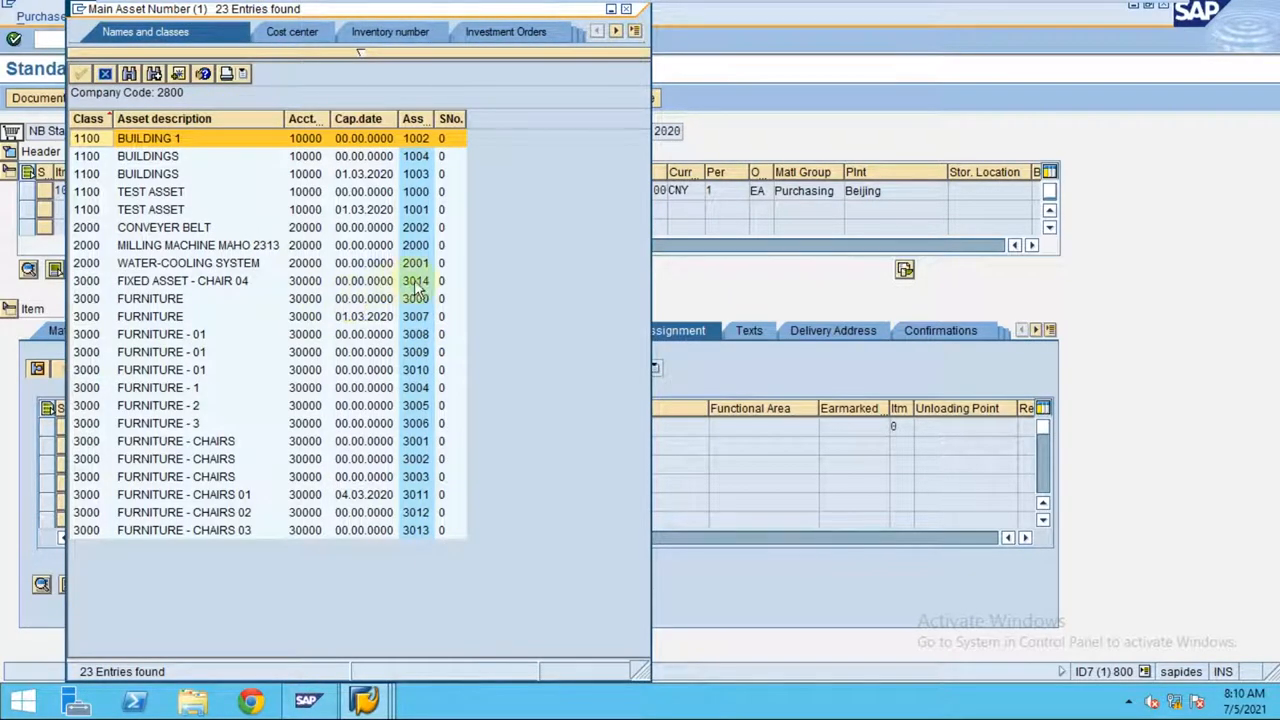
{"action": "left_click", "coordinate": [241, 281]}
{"action": "left_click", "coordinate": [412, 118]}
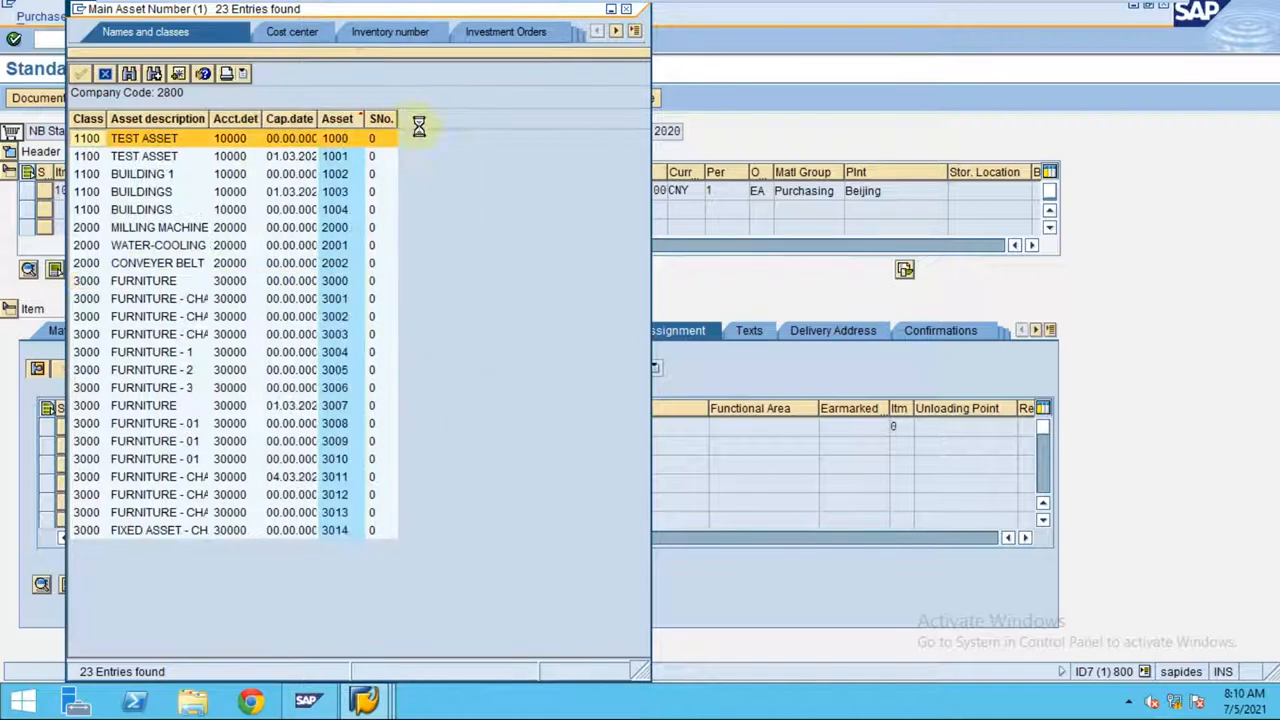
{"action": "left_click", "coordinate": [196, 530]}
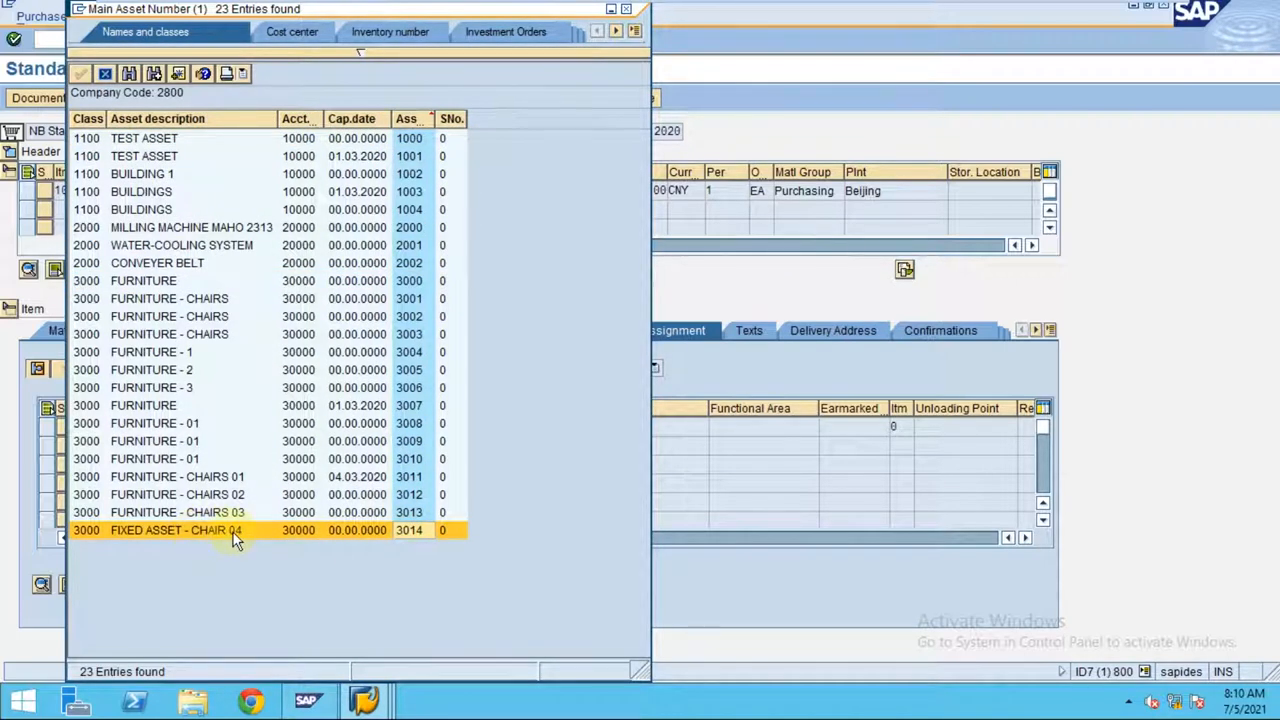
{"action": "left_click", "coordinate": [105, 73]}
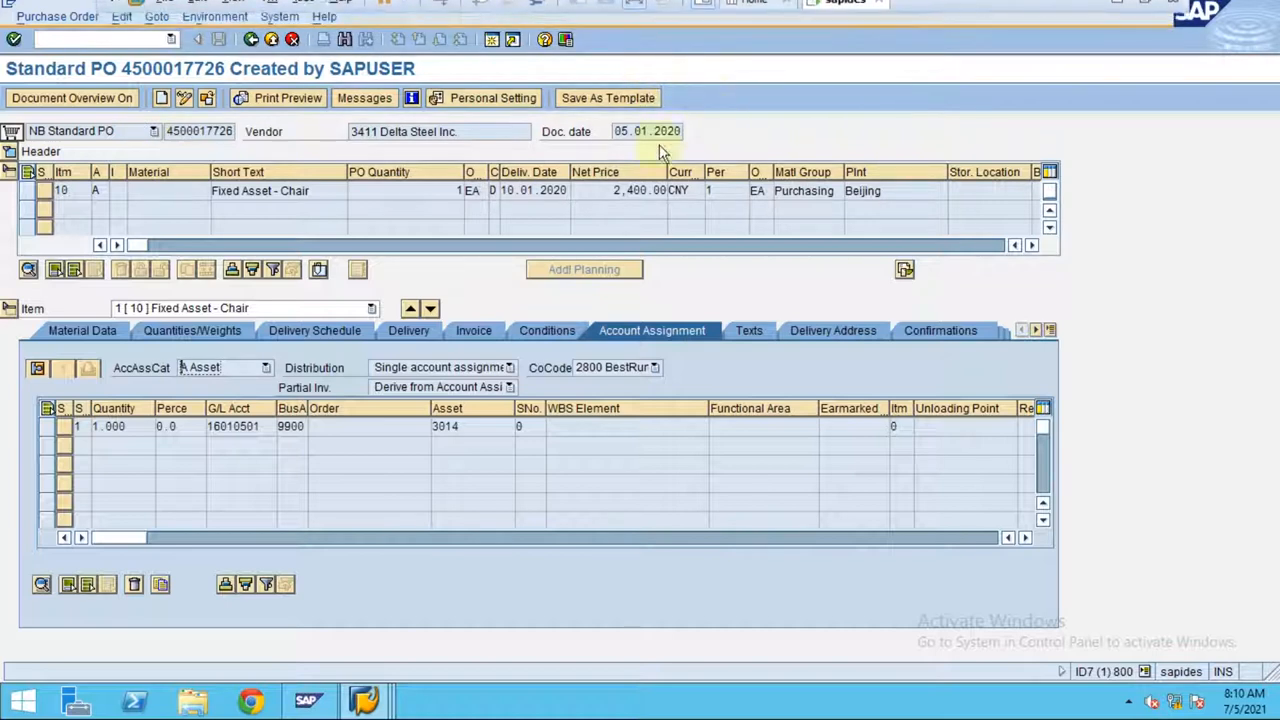
{"action": "left_click", "coordinate": [287, 98]}
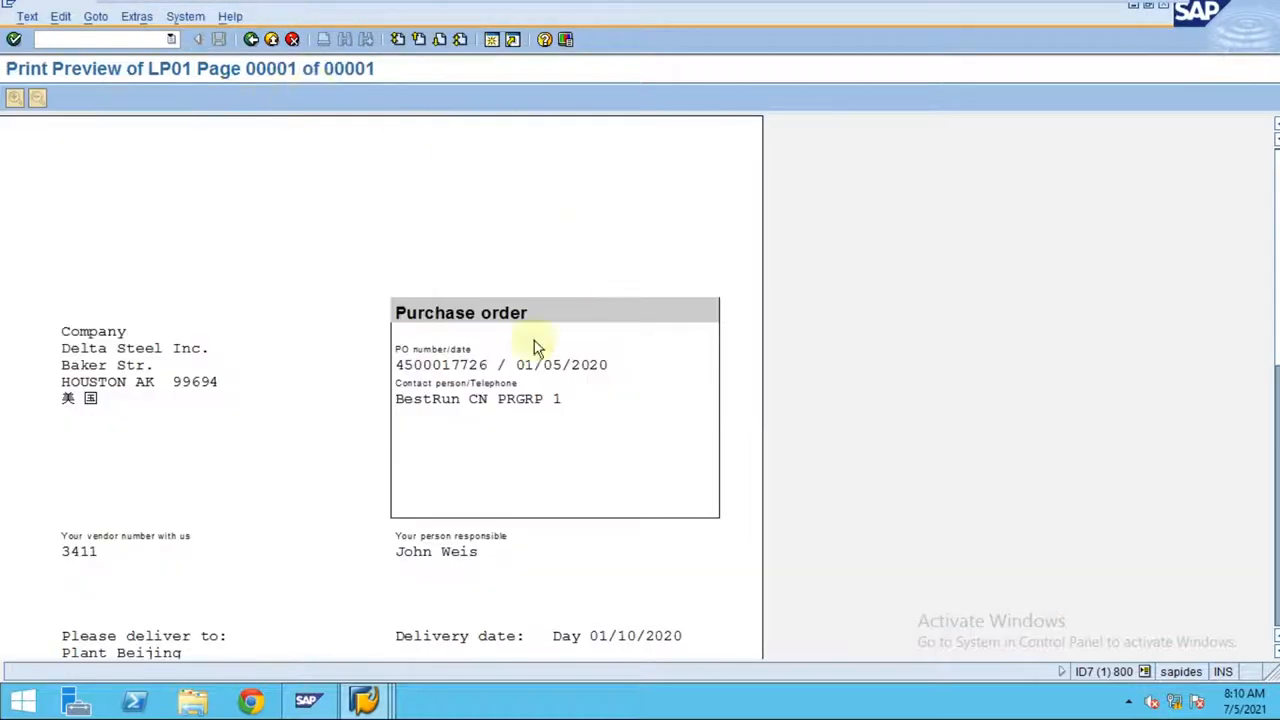
{"action": "mouse_move", "coordinate": [1272, 200]}
{"action": "left_mouse_down"}
{"action": "mouse_move", "coordinate": [1272, 600]}
{"action": "mouse_move", "coordinate": [1272, 140]}
{"action": "left_mouse_up"}
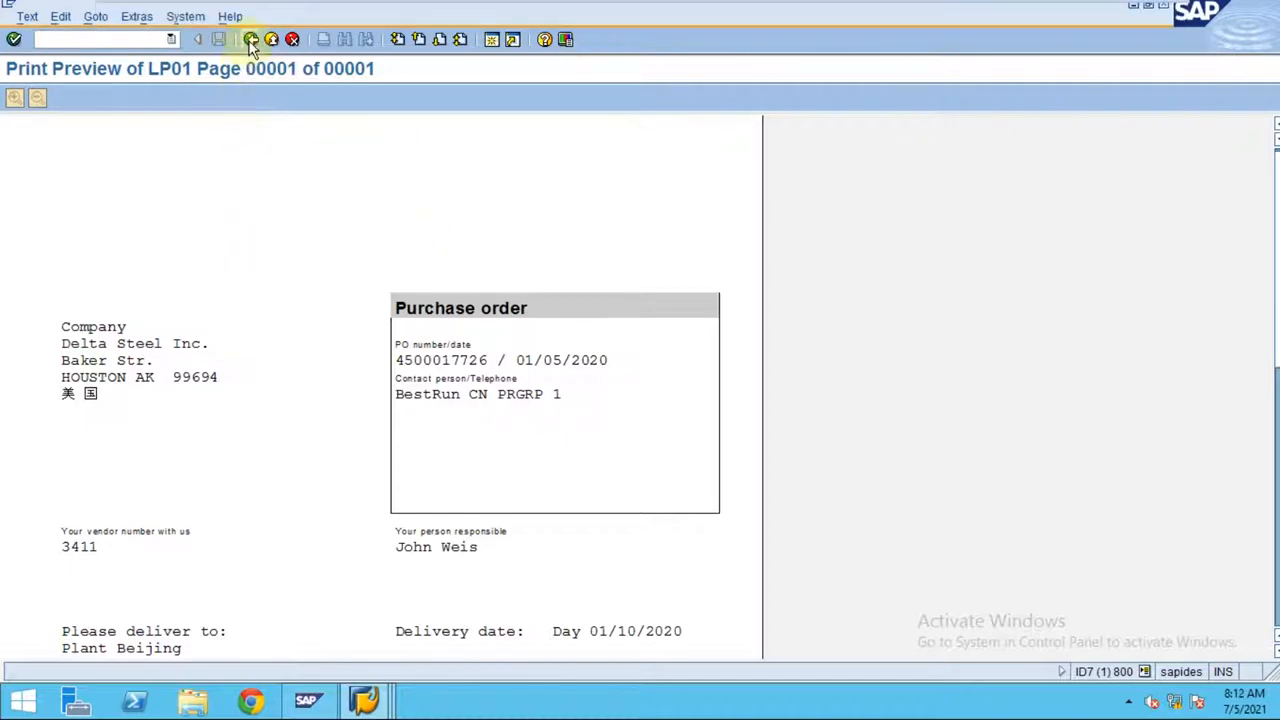
{"action": "left_click", "coordinate": [252, 39]}
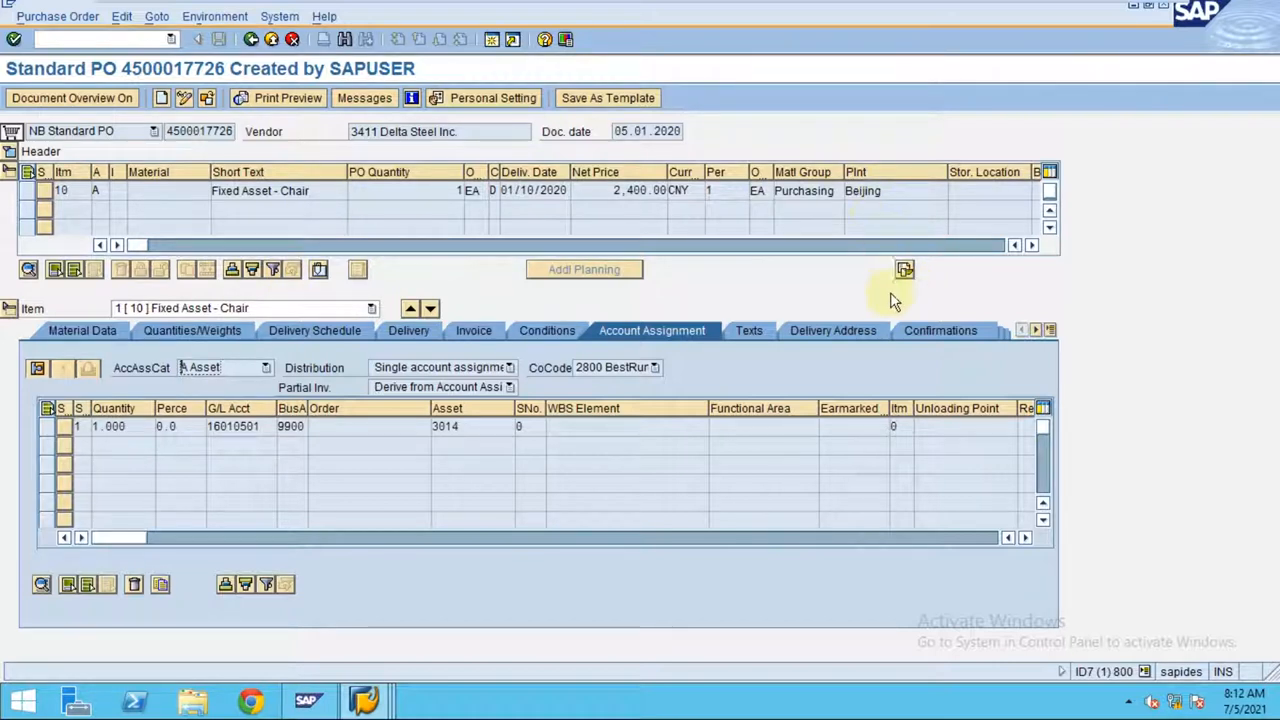
Return to SAP Easy Access, collapse Purchasing folders and select MIGO - Goods Movement.
{"action": "left_click", "coordinate": [251, 39]}
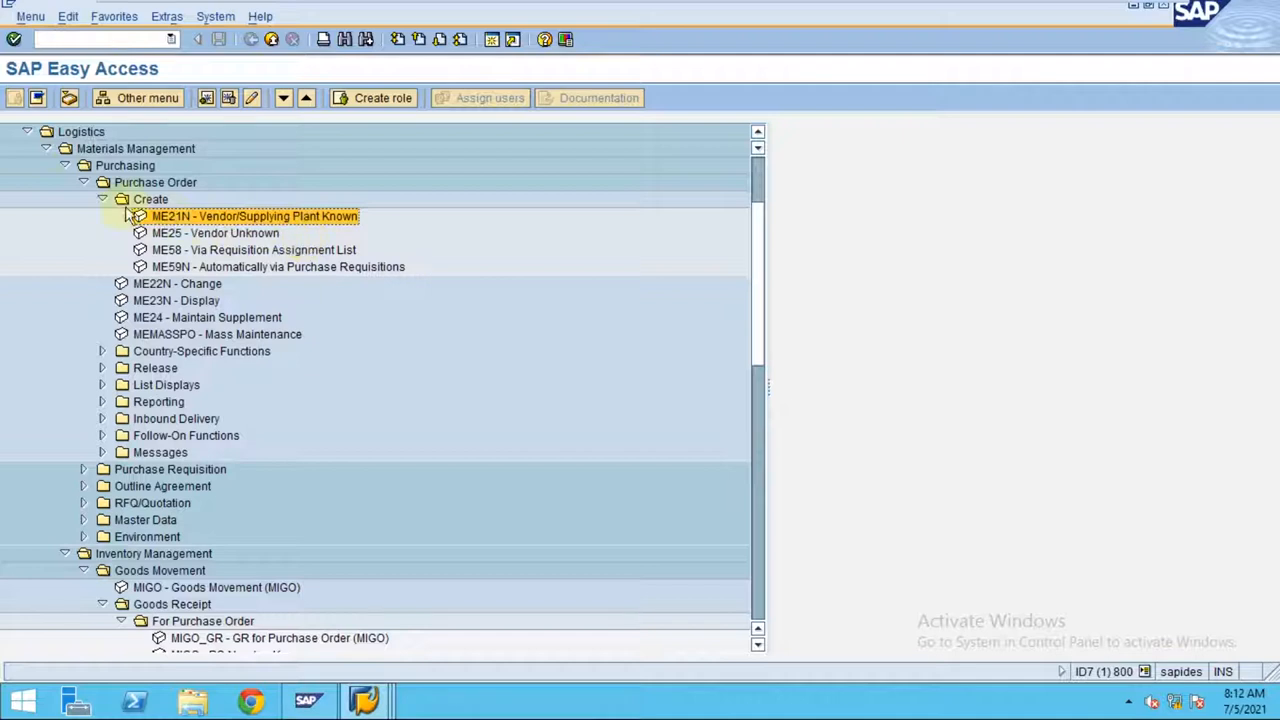
{"action": "left_click", "coordinate": [84, 182]}
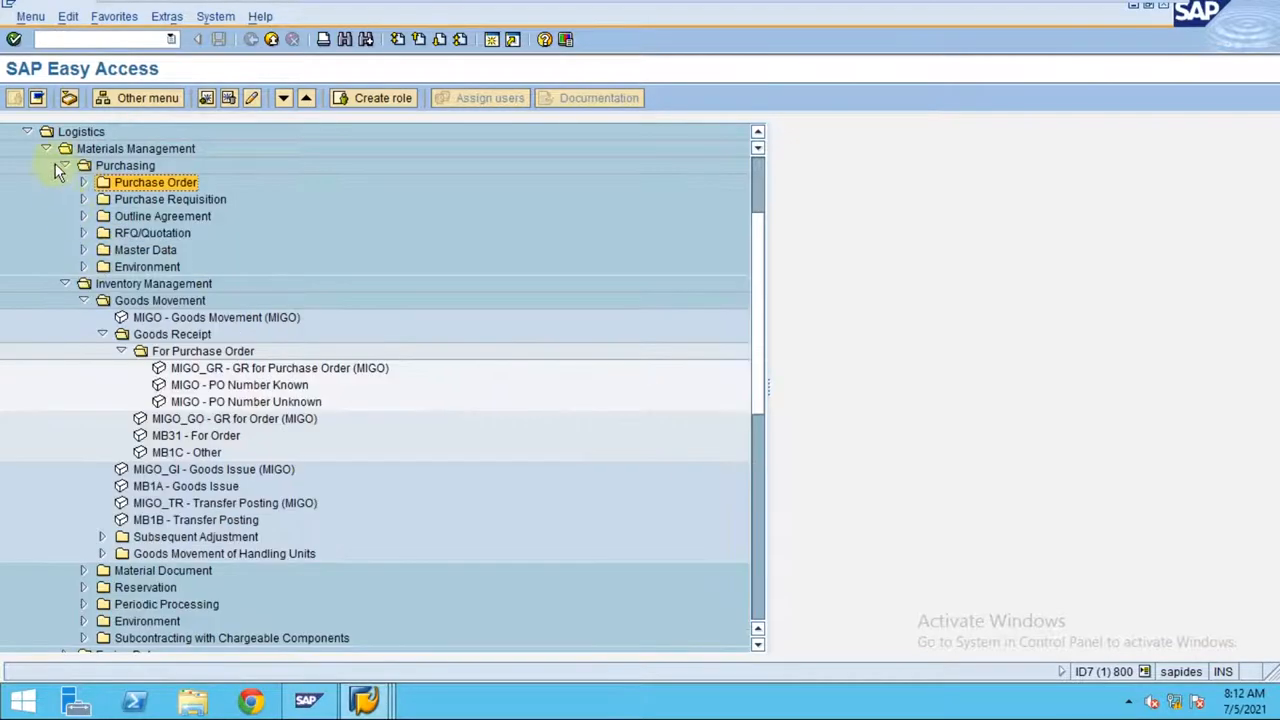
{"action": "left_click", "coordinate": [65, 165]}
{"action": "left_click", "coordinate": [162, 216]}
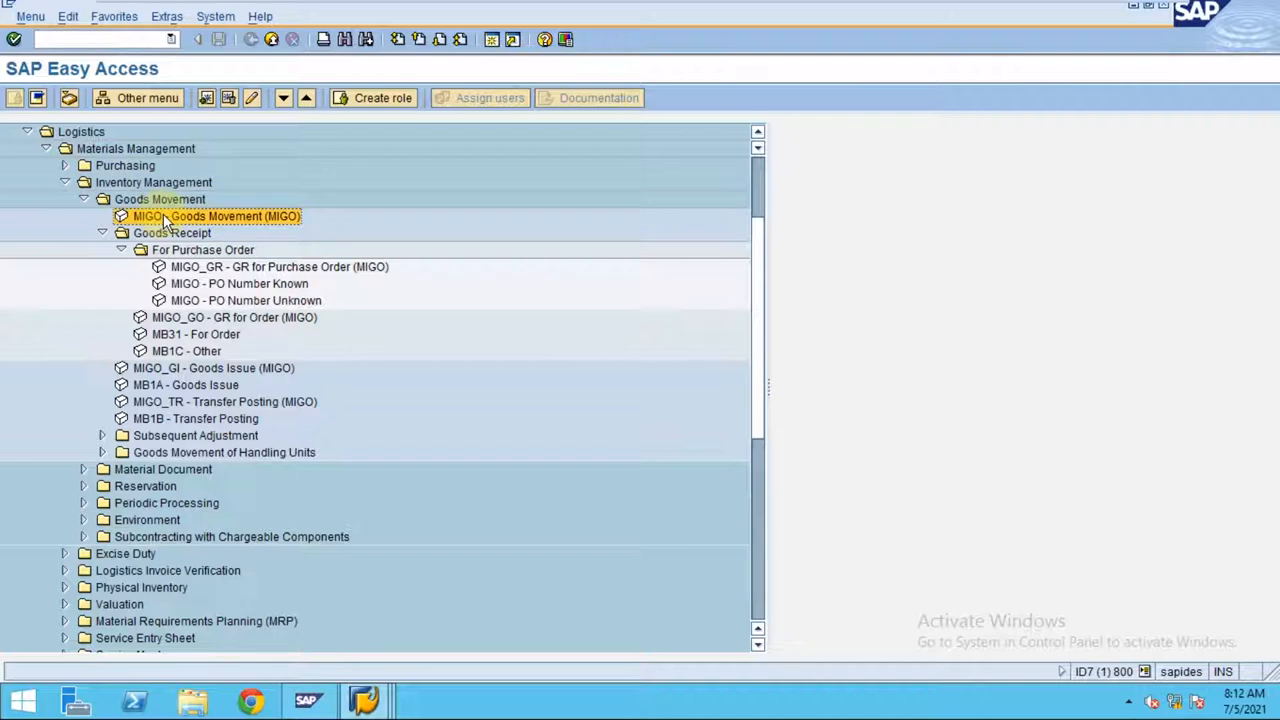